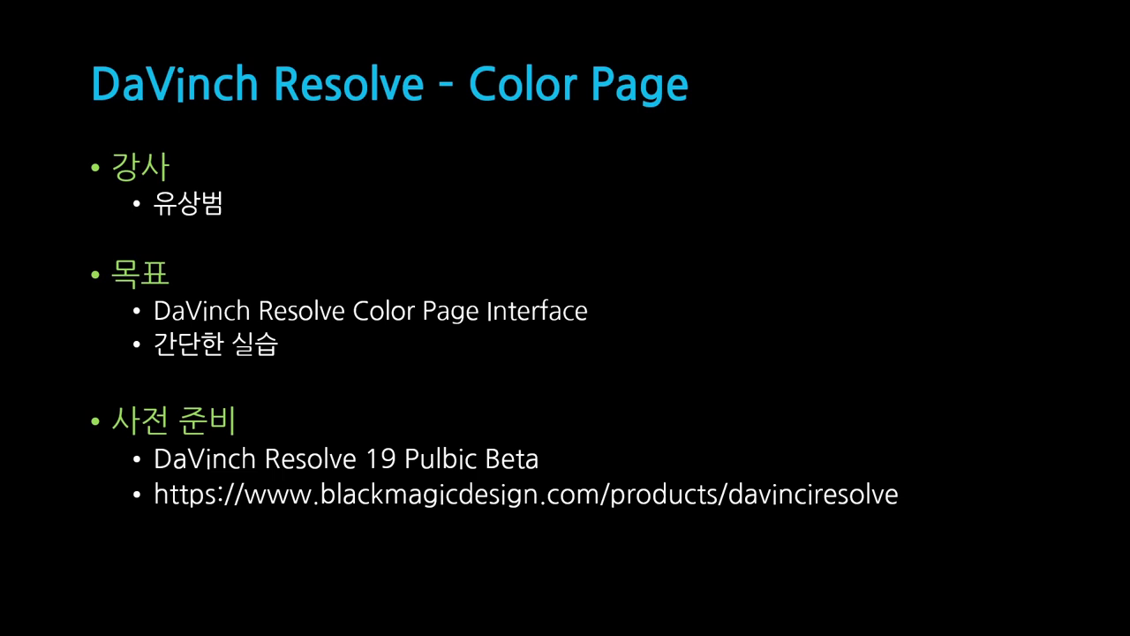
Advance to the 'DaVinci Resolve - Color Page' slide listing its colour-correction features.
{"action": "key", "text": "Right"}
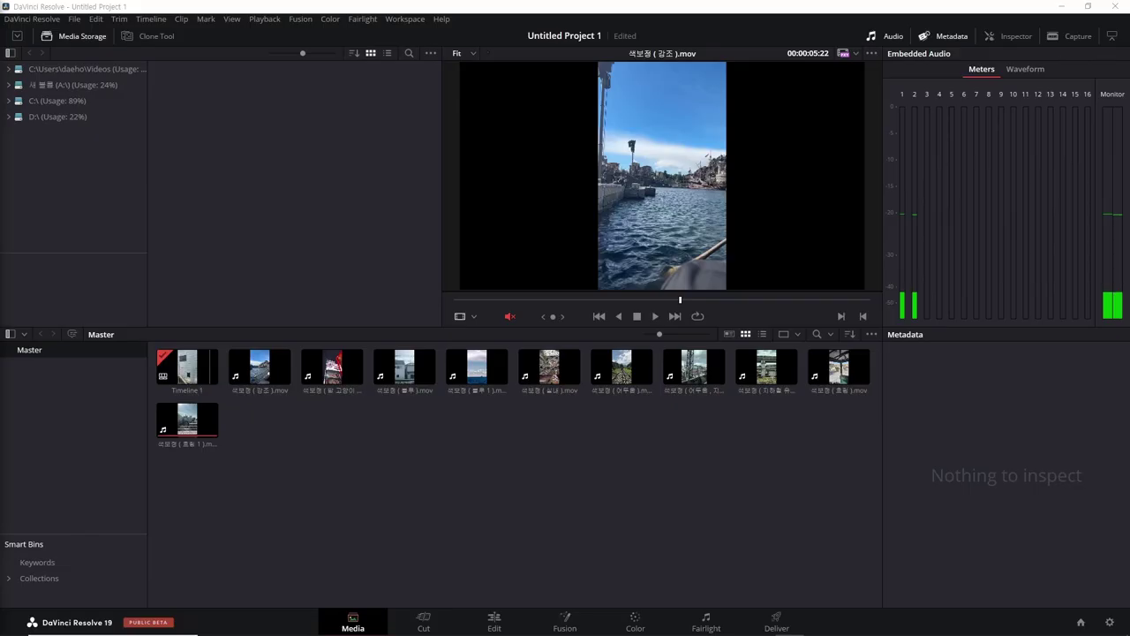
Switch from the PowerPoint slideshow to DaVinci Resolve's Media page with the Master bin clips.
{"action": "left_click", "coordinate": [549, 367]}
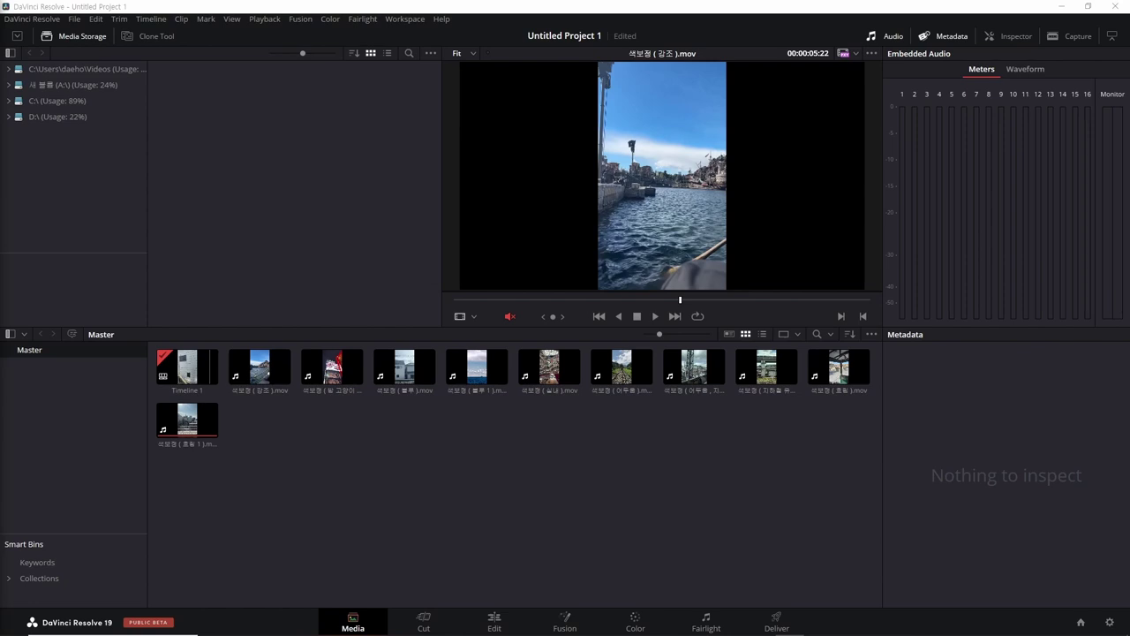
Go to the Color page, try the Gallery and LUTs panels, and settle on the Media Pool.
{"action": "left_click", "coordinate": [635, 621]}
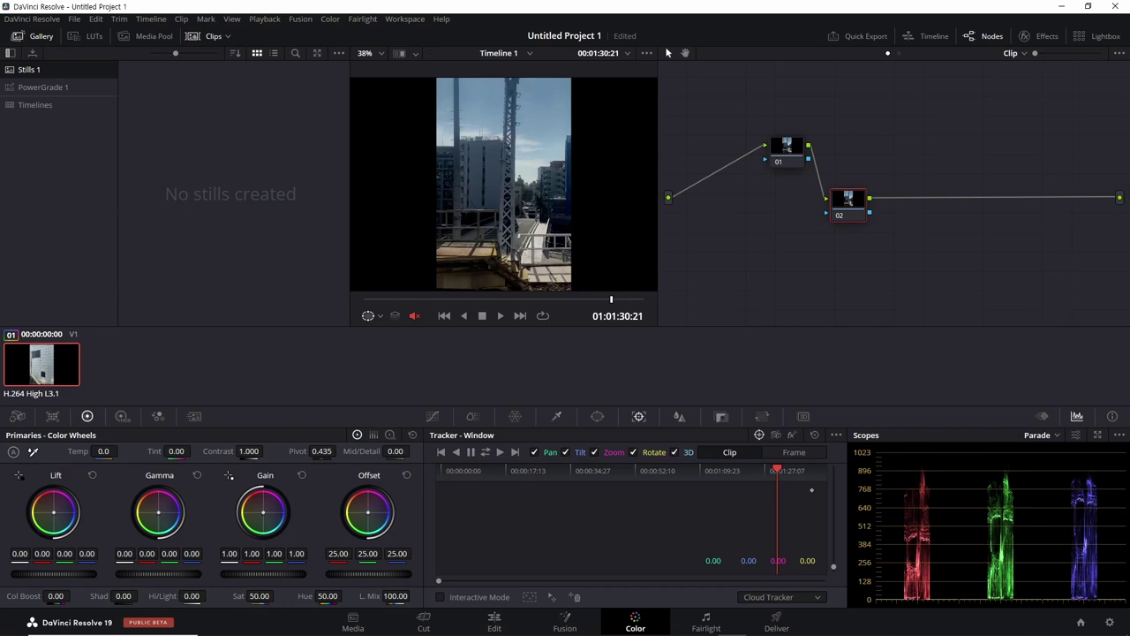
{"action": "left_click", "coordinate": [35, 36]}
{"action": "left_click", "coordinate": [147, 36]}
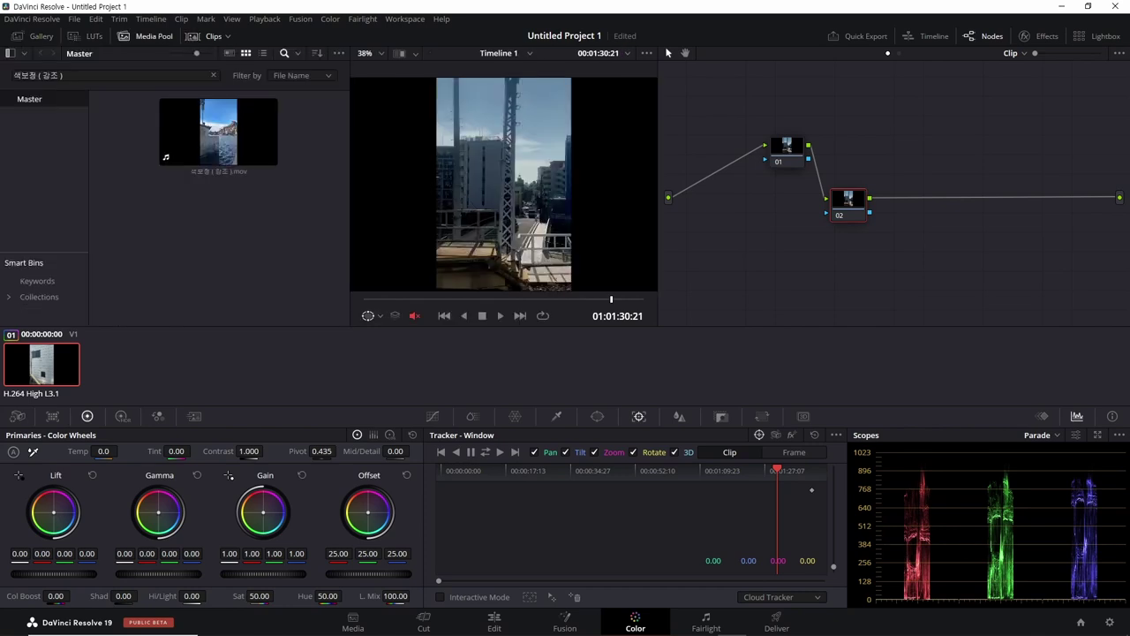
{"action": "left_click", "coordinate": [35, 36]}
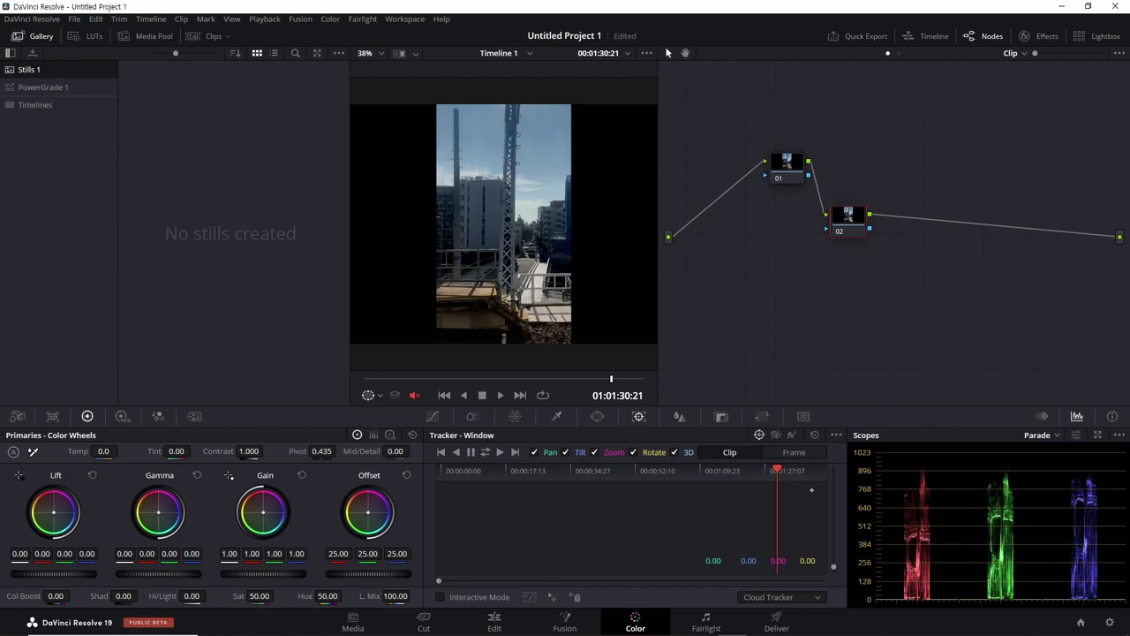
{"action": "left_click", "coordinate": [89, 36]}
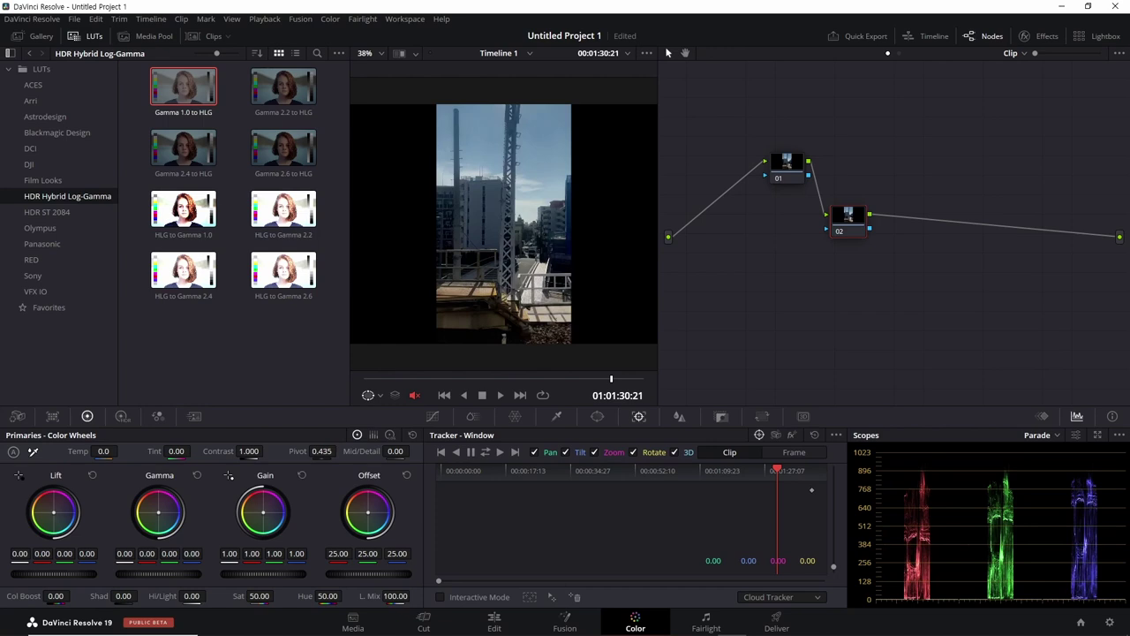
{"action": "left_click", "coordinate": [153, 35]}
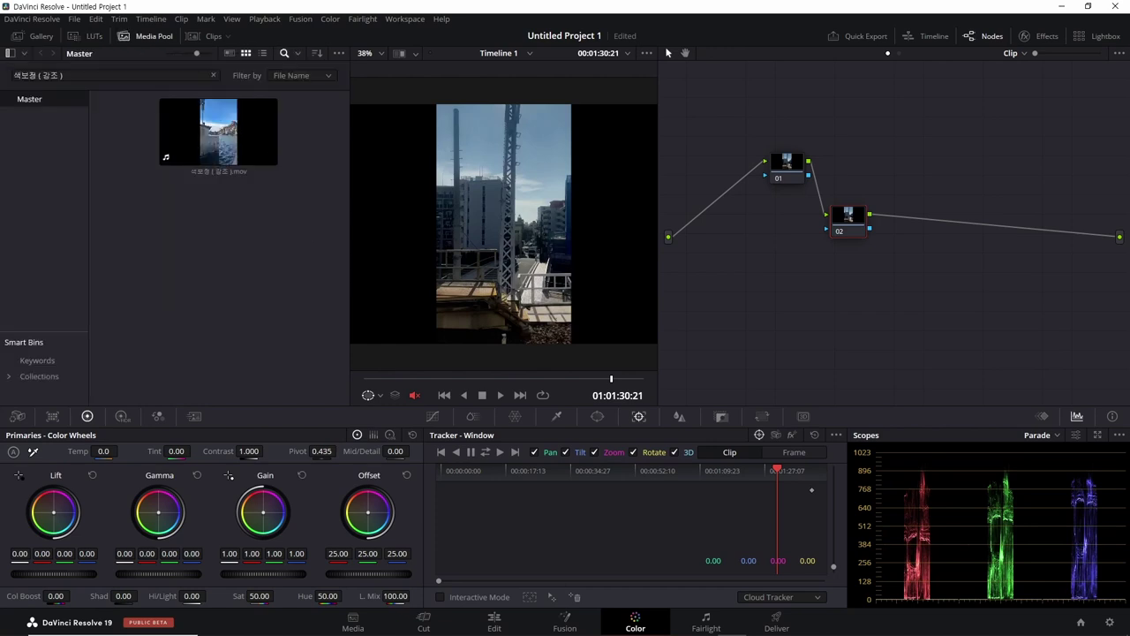
Import the 색보정 ( 강조 ).mov clip into the Master bin.
{"action": "right_click", "coordinate": [181, 207]}
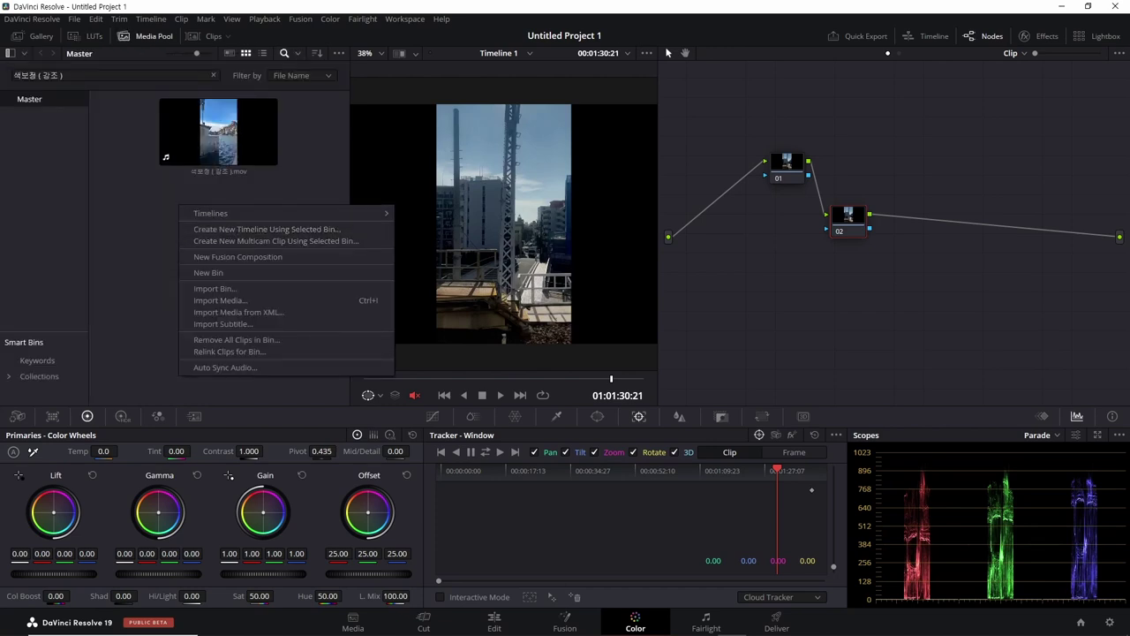
{"action": "left_click", "coordinate": [221, 301]}
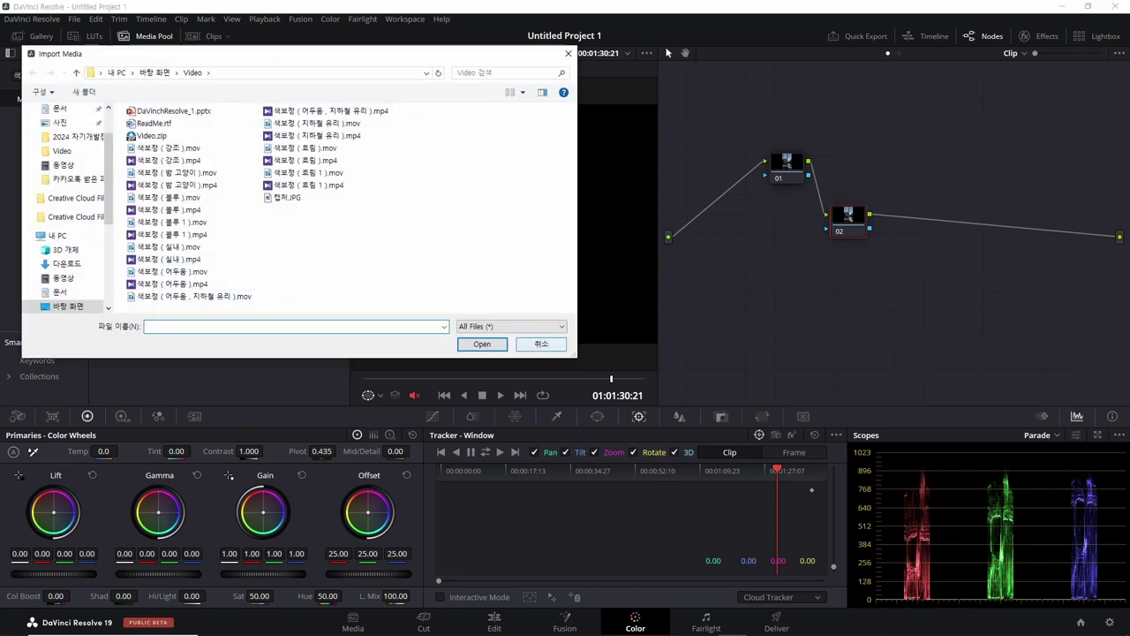
{"action": "double_click", "coordinate": [168, 148]}
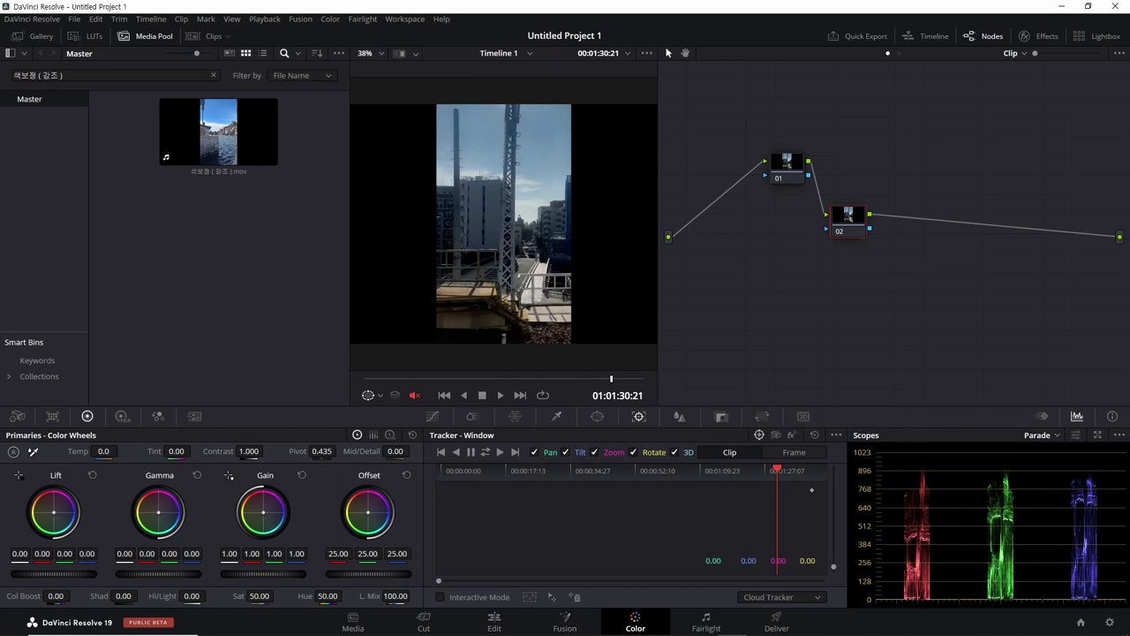
Show the media pool as a List view and filter it to the imported clip.
{"action": "left_click_drag", "start_coordinate": [196, 53], "coordinate": [197, 53]}
{"action": "left_click", "coordinate": [229, 53]}
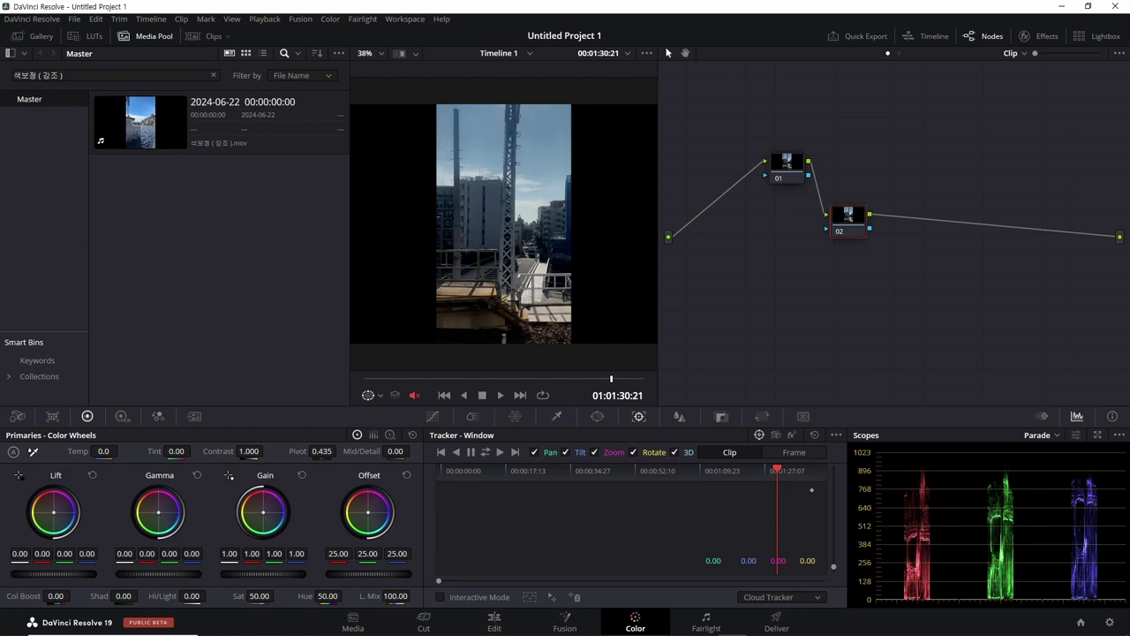
{"action": "left_click", "coordinate": [262, 53]}
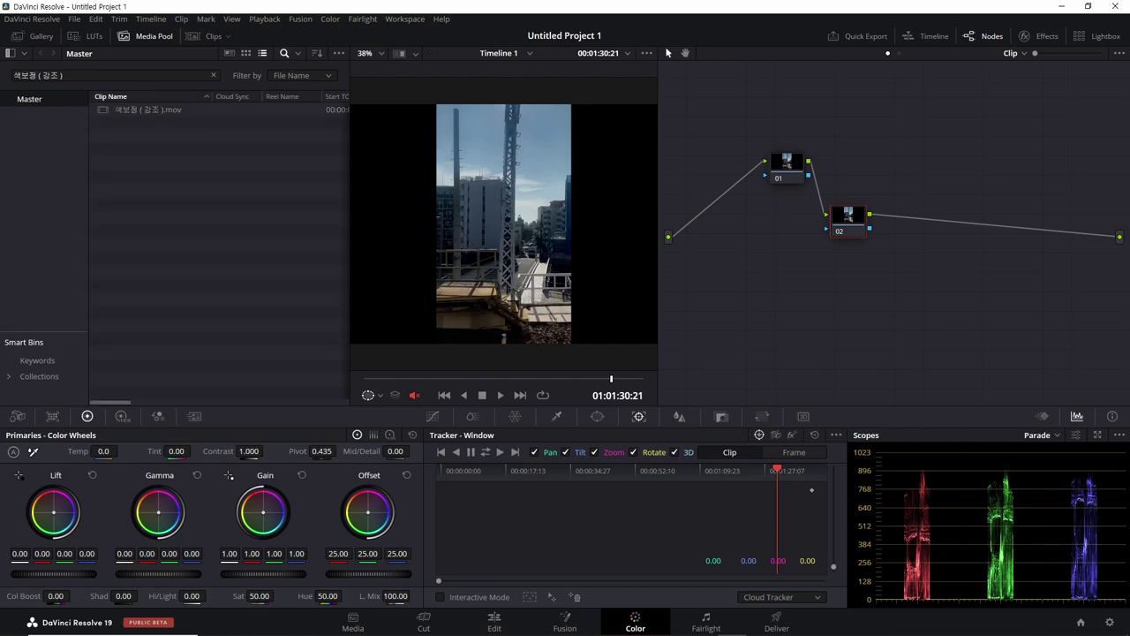
{"action": "left_click", "coordinate": [62, 75]}
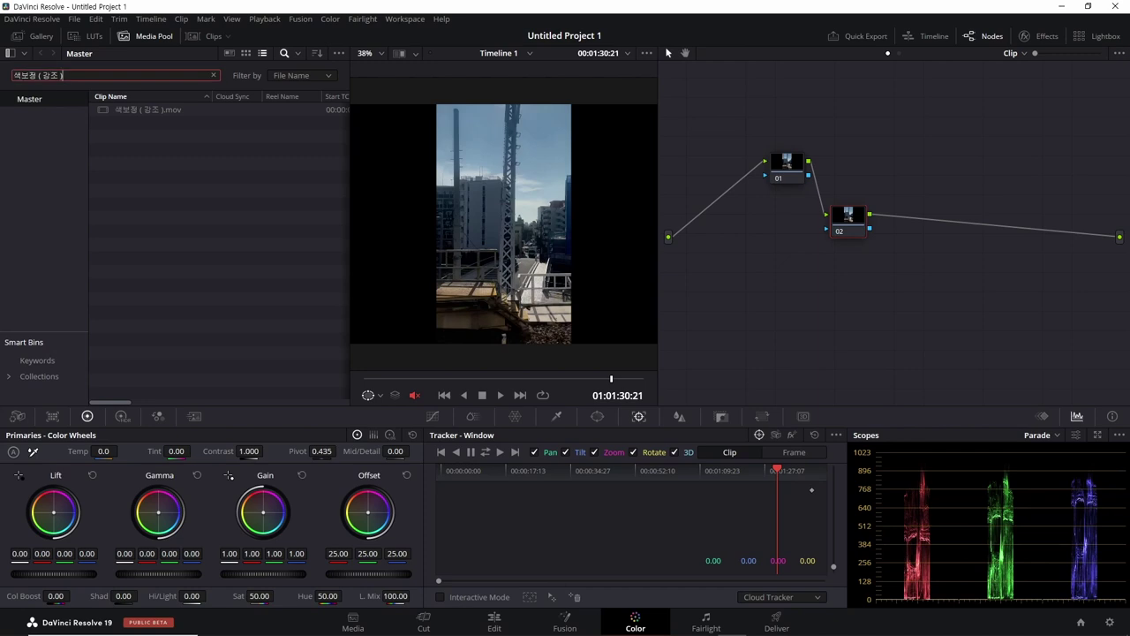
{"action": "key", "text": "Return"}
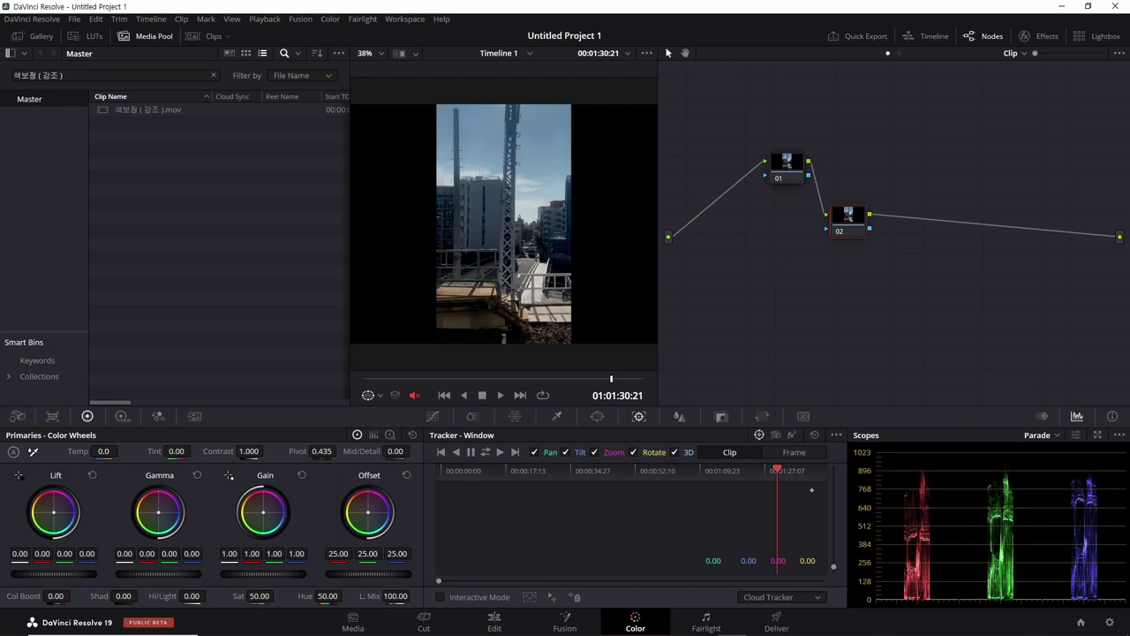
{"action": "left_click", "coordinate": [208, 36]}
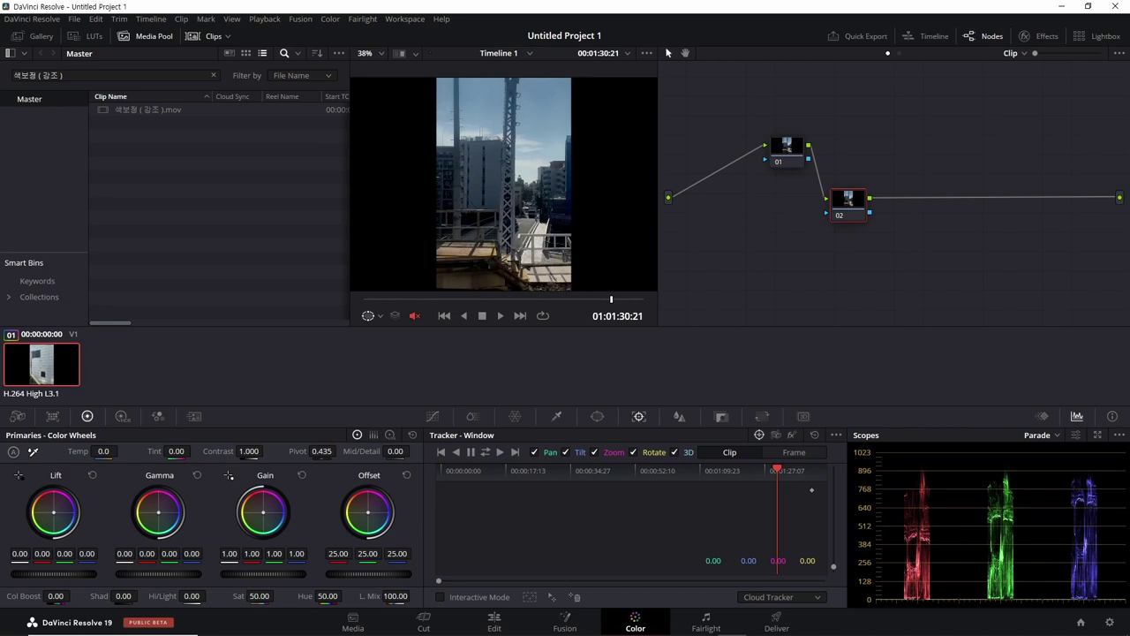
{"action": "left_click", "coordinate": [207, 36]}
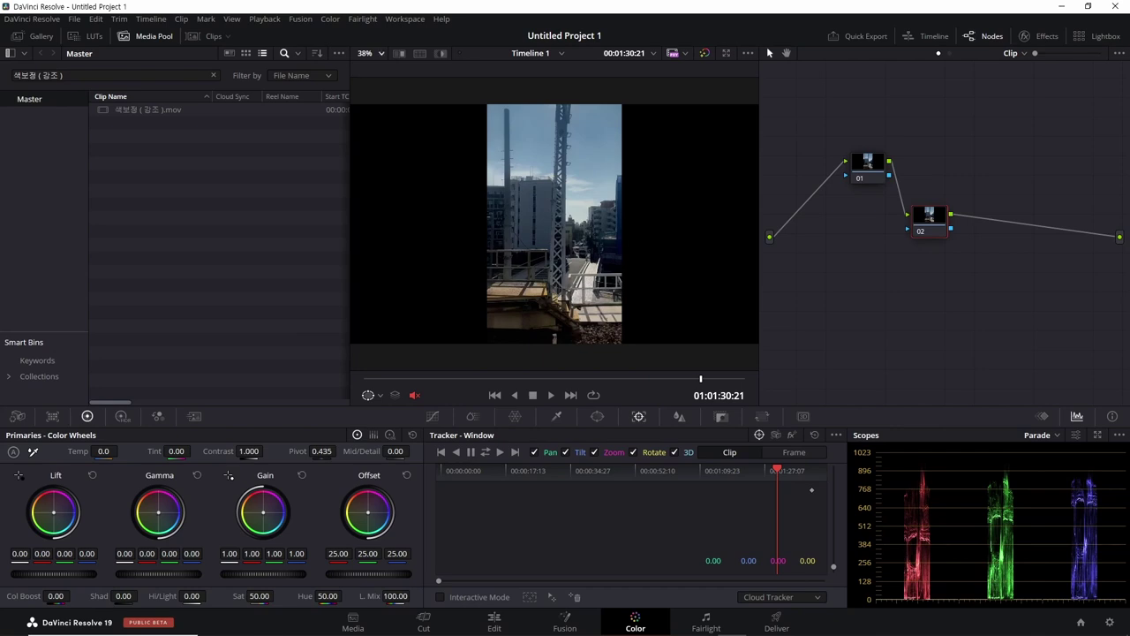
{"action": "left_click", "coordinate": [371, 53]}
{"action": "left_click", "coordinate": [397, 144]}
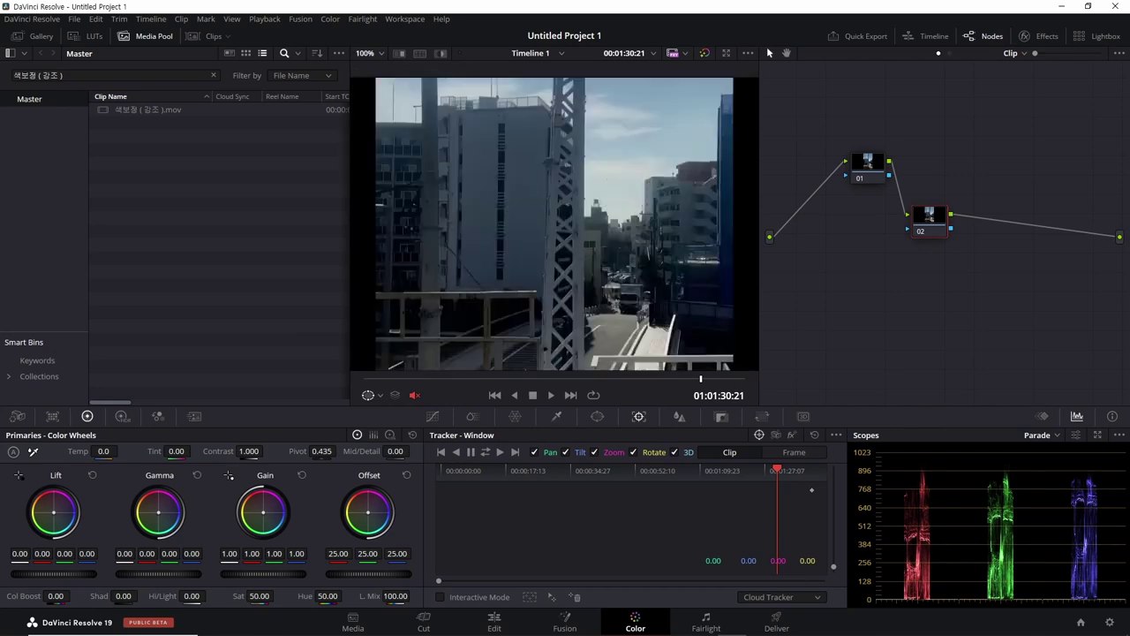
{"action": "scroll", "coordinate": [554, 223], "scroll_direction": "down", "scroll_amount": 1}
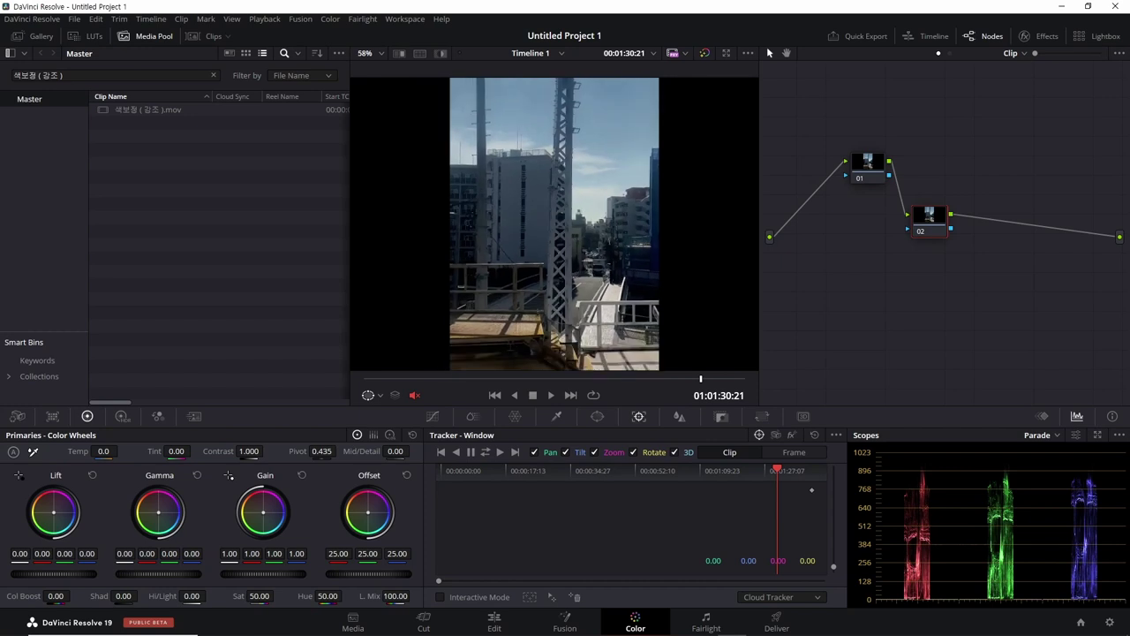
{"action": "scroll", "coordinate": [554, 223], "scroll_direction": "down", "scroll_amount": 1}
{"action": "scroll", "coordinate": [554, 223], "scroll_direction": "down", "scroll_amount": 1}
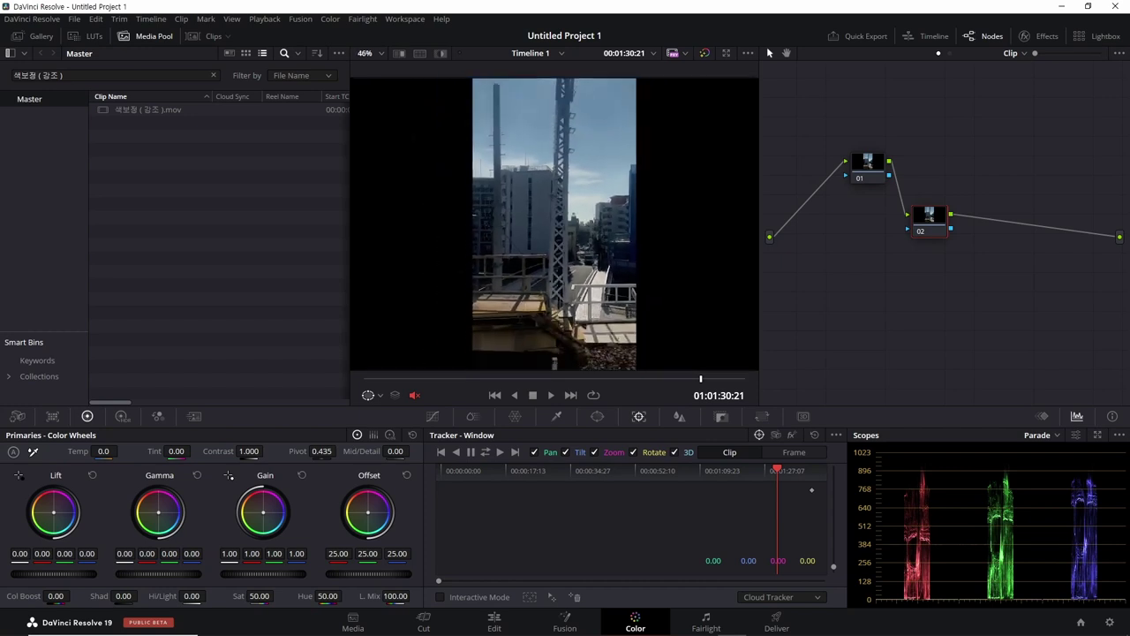
{"action": "scroll", "coordinate": [553, 223], "scroll_direction": "down", "scroll_amount": 1}
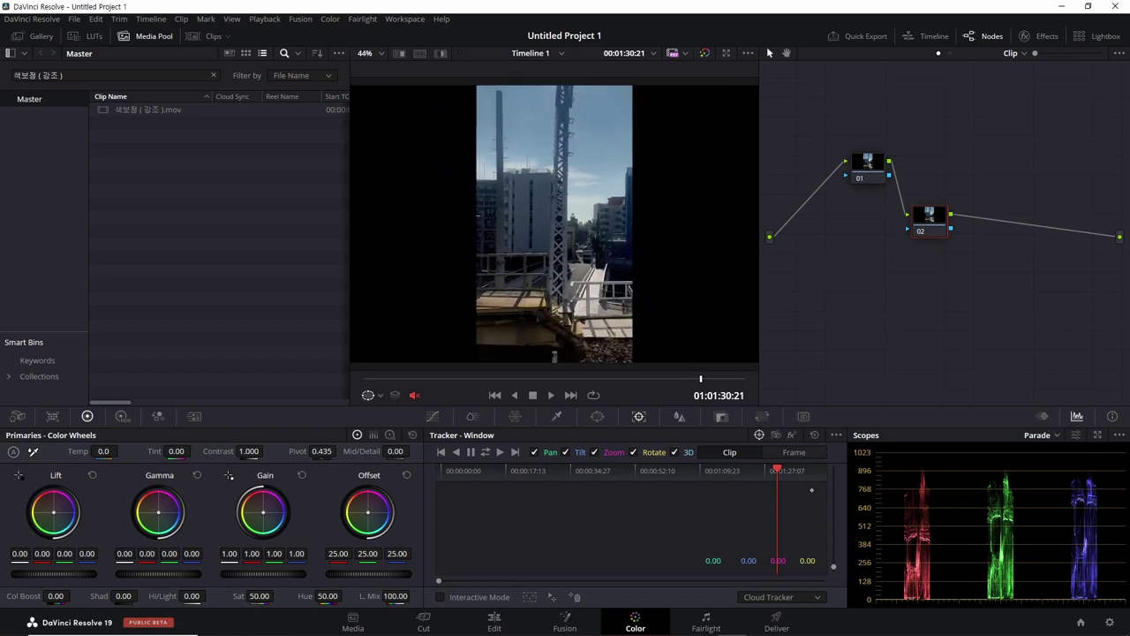
{"action": "left_click_drag", "start_coordinate": [760, 221], "coordinate": [738, 220]}
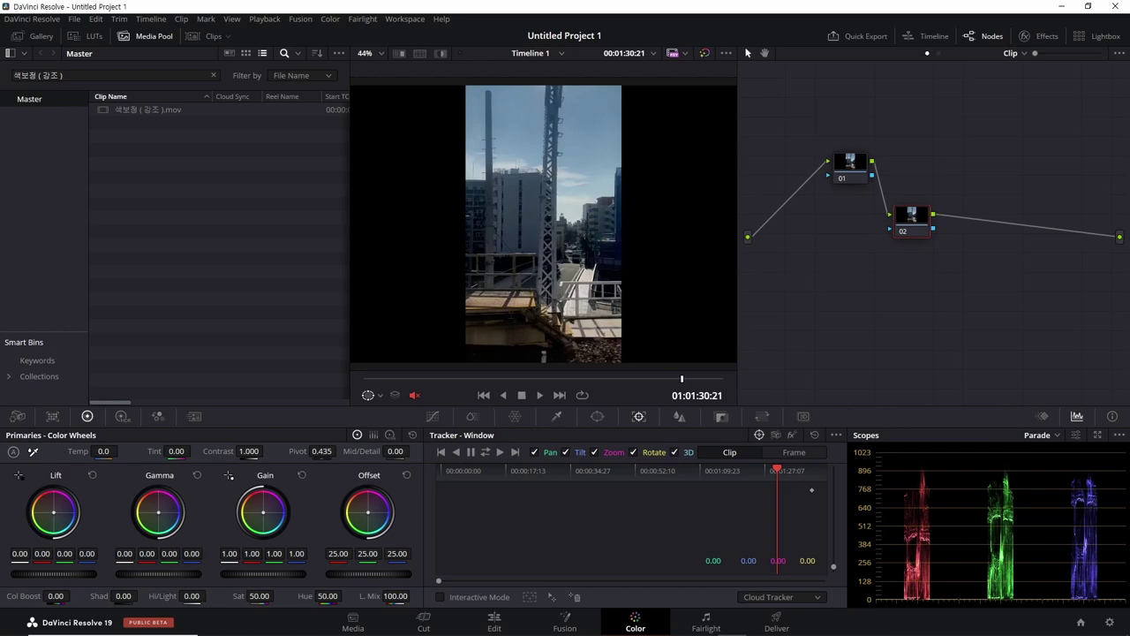
{"action": "left_click", "coordinate": [849, 36]}
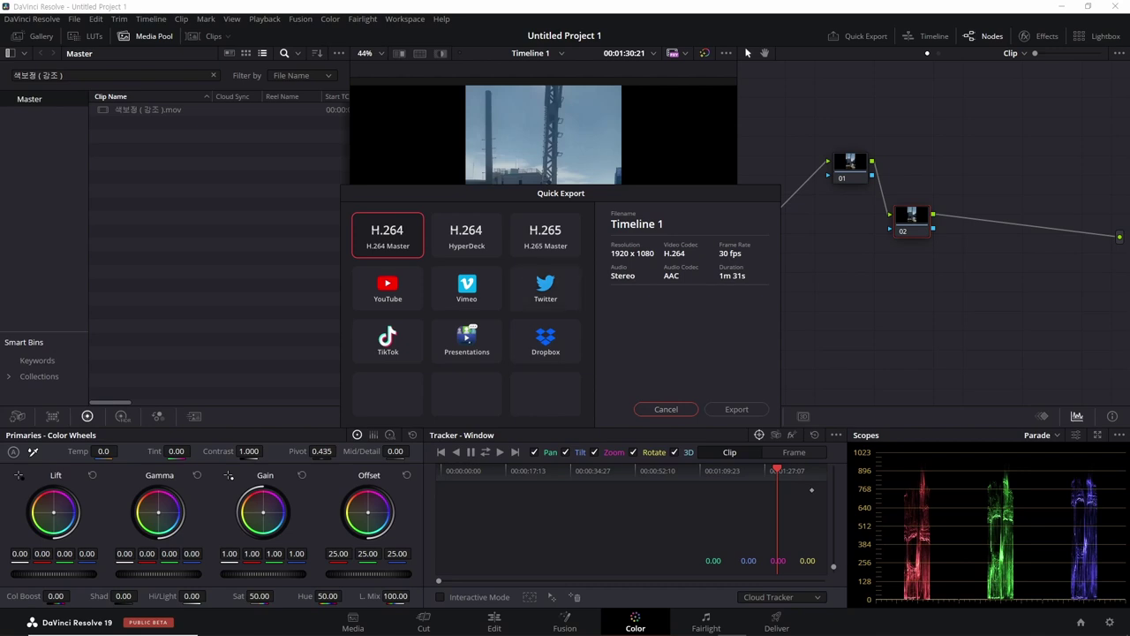
{"action": "left_click", "coordinate": [666, 409]}
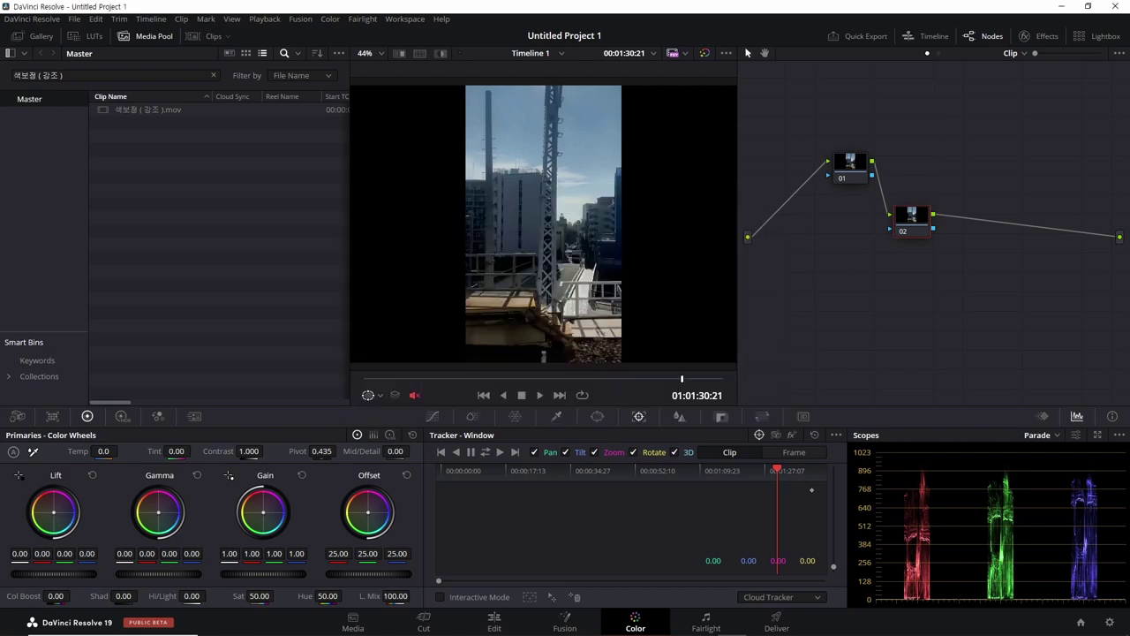
{"action": "left_click", "coordinate": [927, 37]}
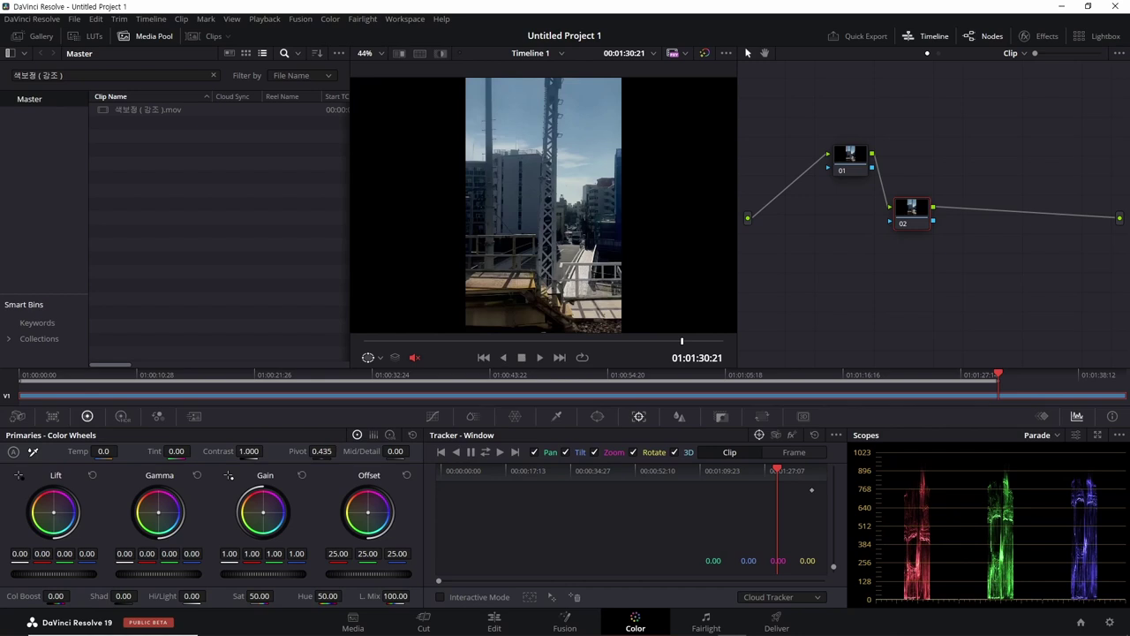
{"action": "left_click", "coordinate": [927, 37]}
{"action": "left_click", "coordinate": [985, 36]}
{"action": "left_click", "coordinate": [986, 35]}
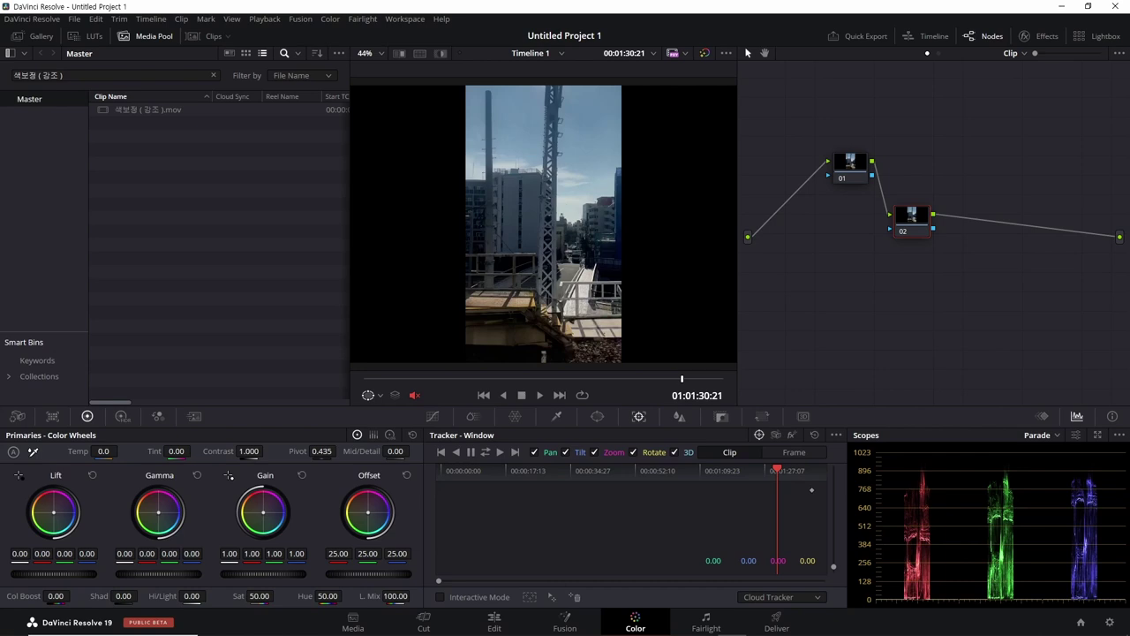
Line up nodes 01 and 02 and add a serial node 03 after node 02.
{"action": "left_click_drag", "start_coordinate": [912, 214], "coordinate": [932, 179]}
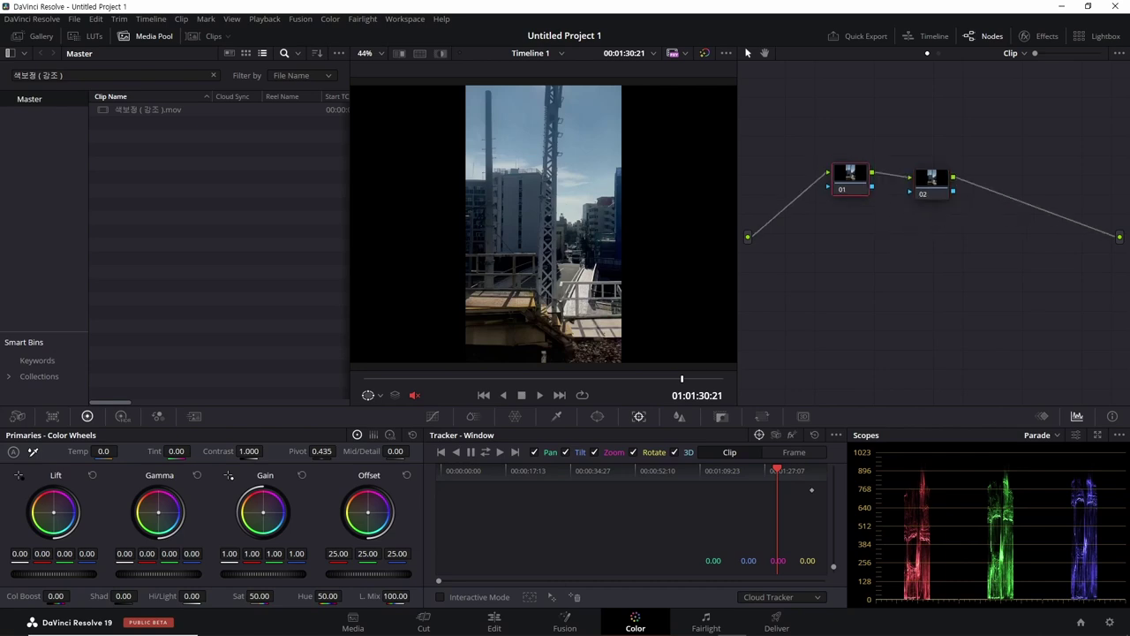
{"action": "left_click_drag", "start_coordinate": [850, 162], "coordinate": [819, 245]}
{"action": "left_click_drag", "start_coordinate": [931, 179], "coordinate": [925, 254]}
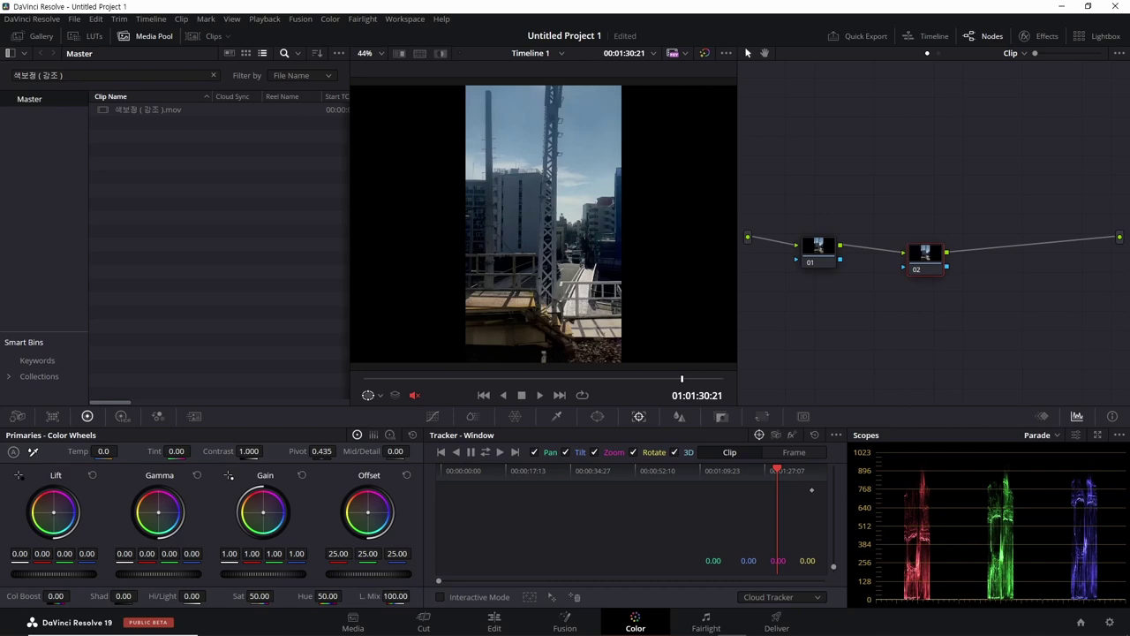
{"action": "left_click_drag", "start_coordinate": [925, 254], "coordinate": [886, 249]}
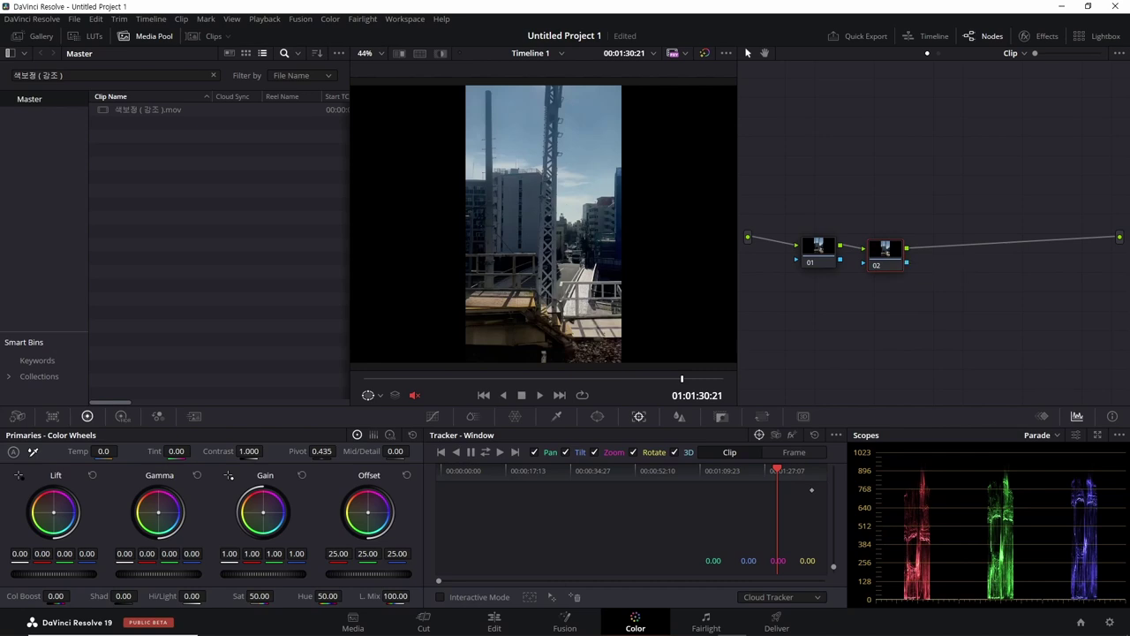
{"action": "right_click", "coordinate": [892, 258]}
{"action": "mouse_move", "coordinate": [916, 316]}
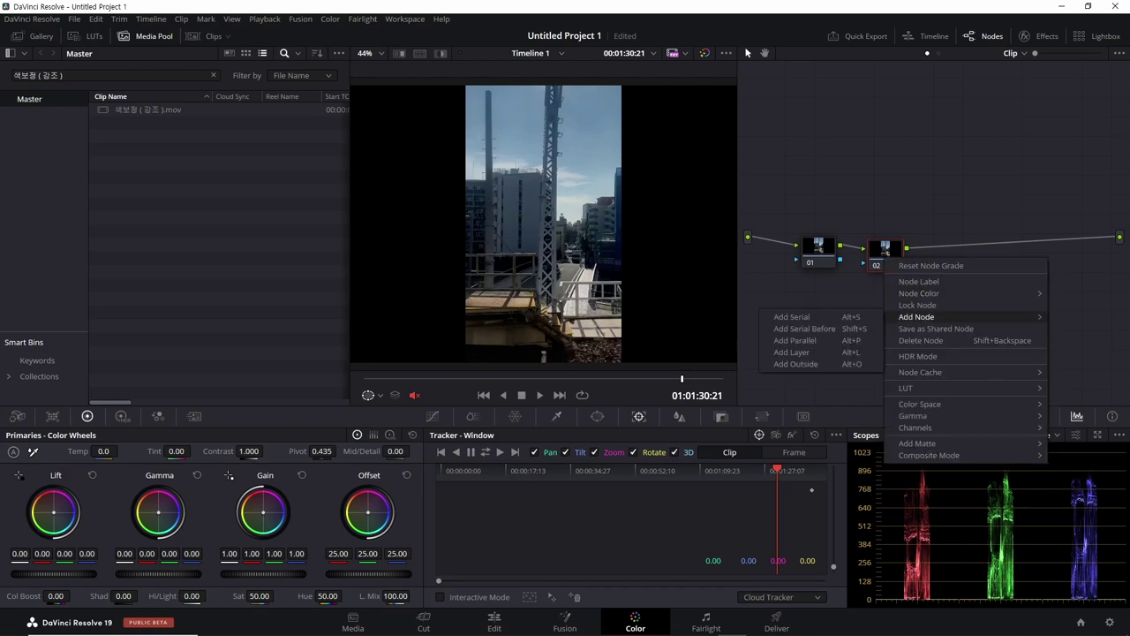
{"action": "left_click", "coordinate": [791, 316]}
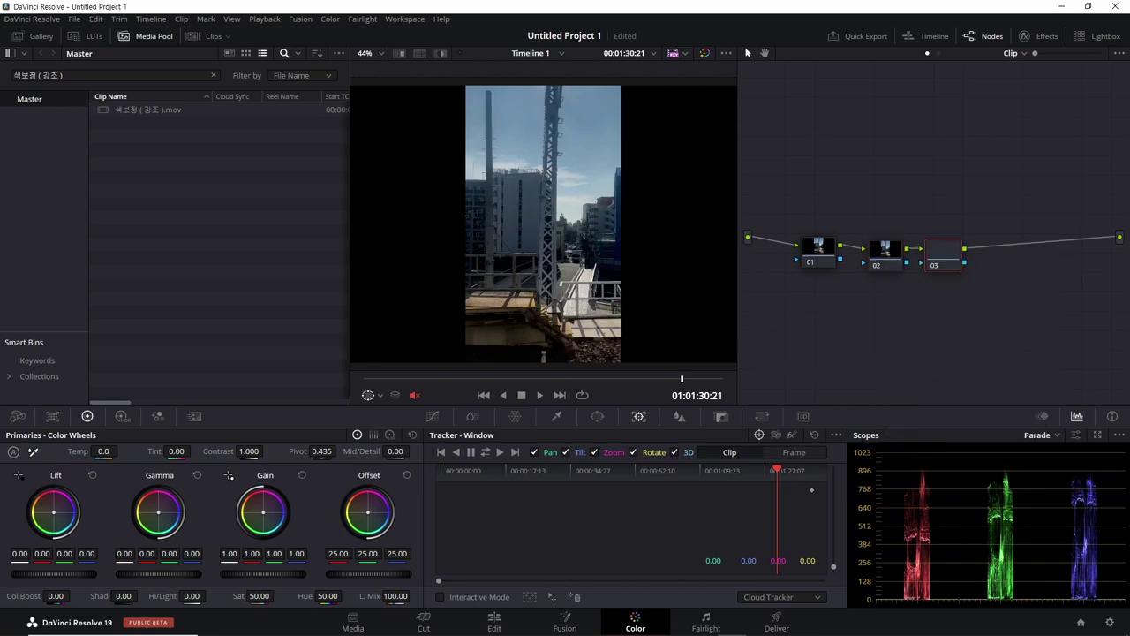
Undo an extra node inserted before 02, then bring up the Effects library's Resolve FX Blur filters.
{"action": "right_click", "coordinate": [894, 256]}
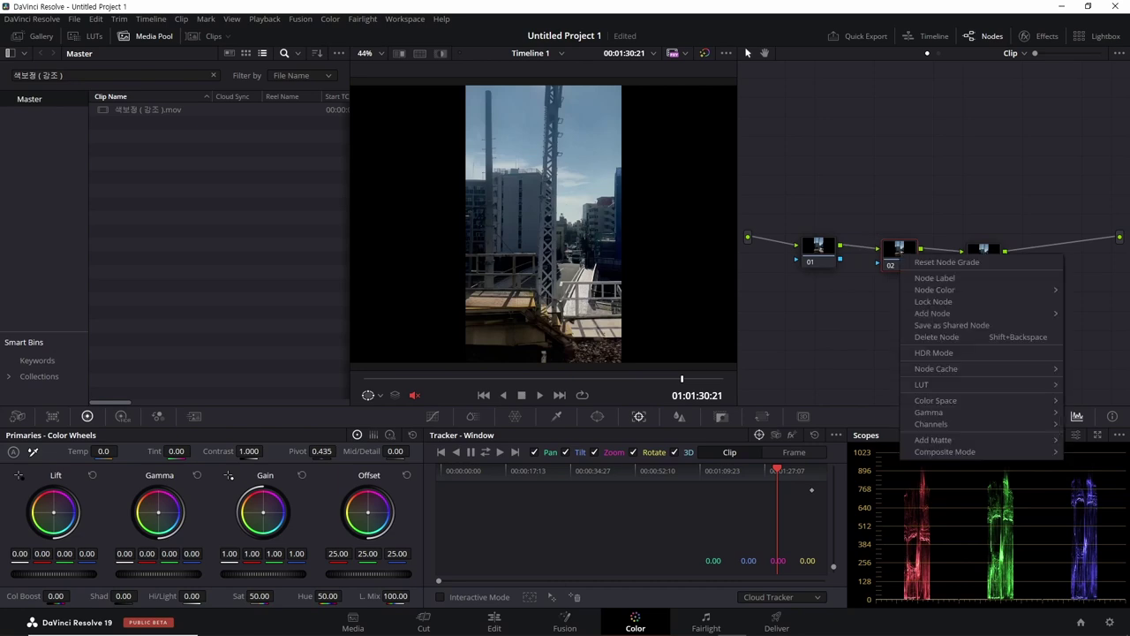
{"action": "mouse_move", "coordinate": [933, 313]}
{"action": "left_click", "coordinate": [821, 325]}
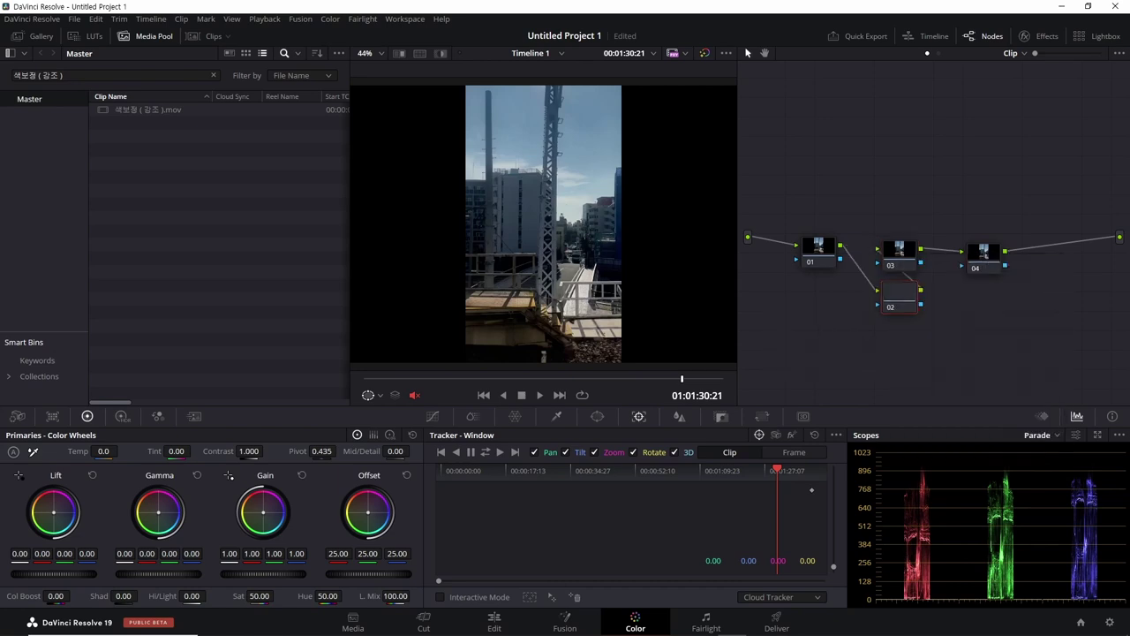
{"action": "left_click_drag", "start_coordinate": [899, 294], "coordinate": [838, 323]}
{"action": "left_click_drag", "start_coordinate": [899, 252], "coordinate": [918, 313]}
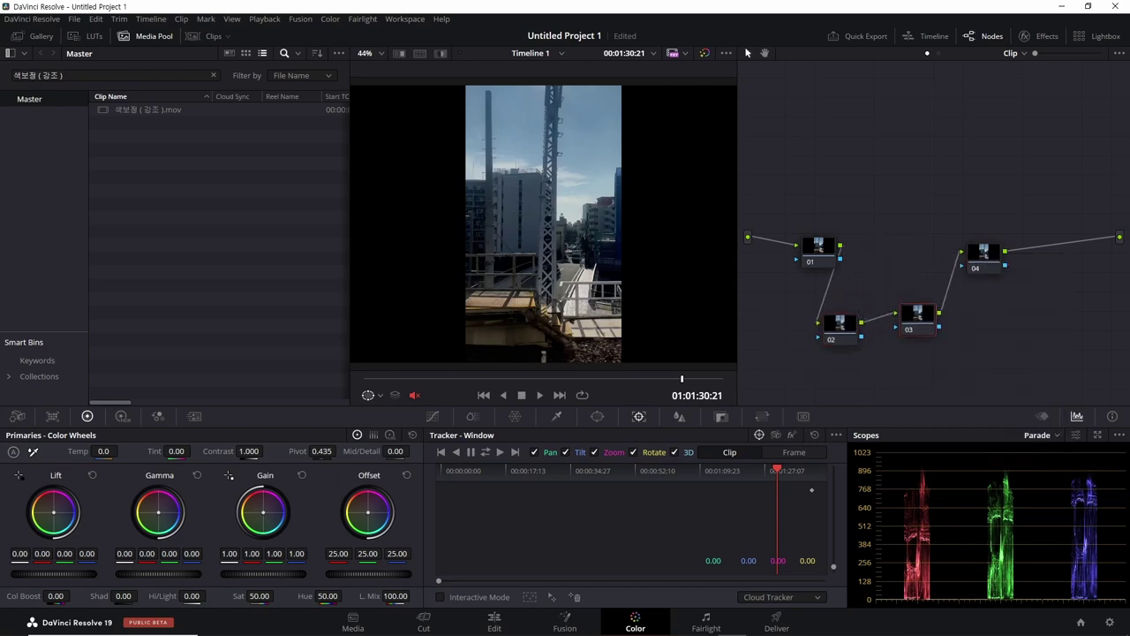
{"action": "key", "text": "ctrl+z"}
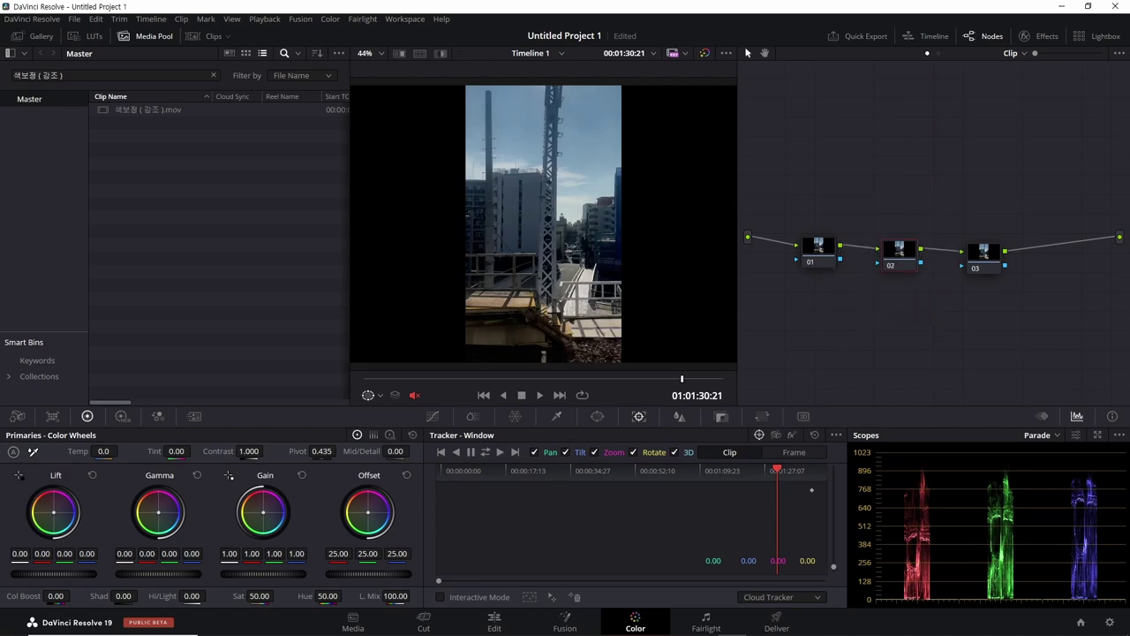
{"action": "key", "text": "ctrl+z"}
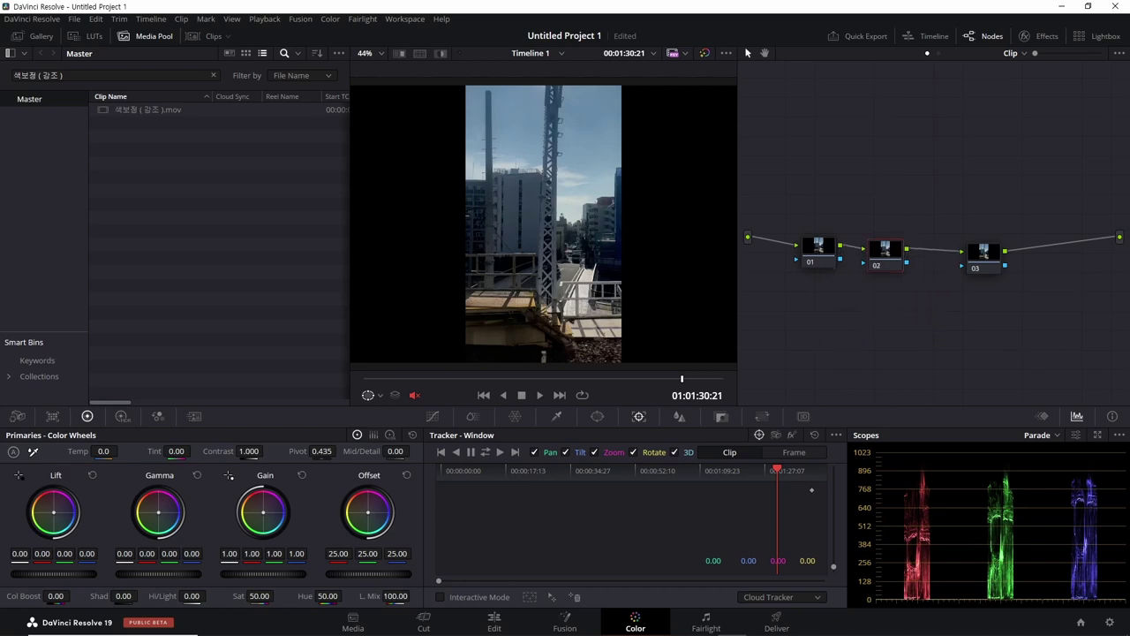
{"action": "left_click", "coordinate": [1039, 35]}
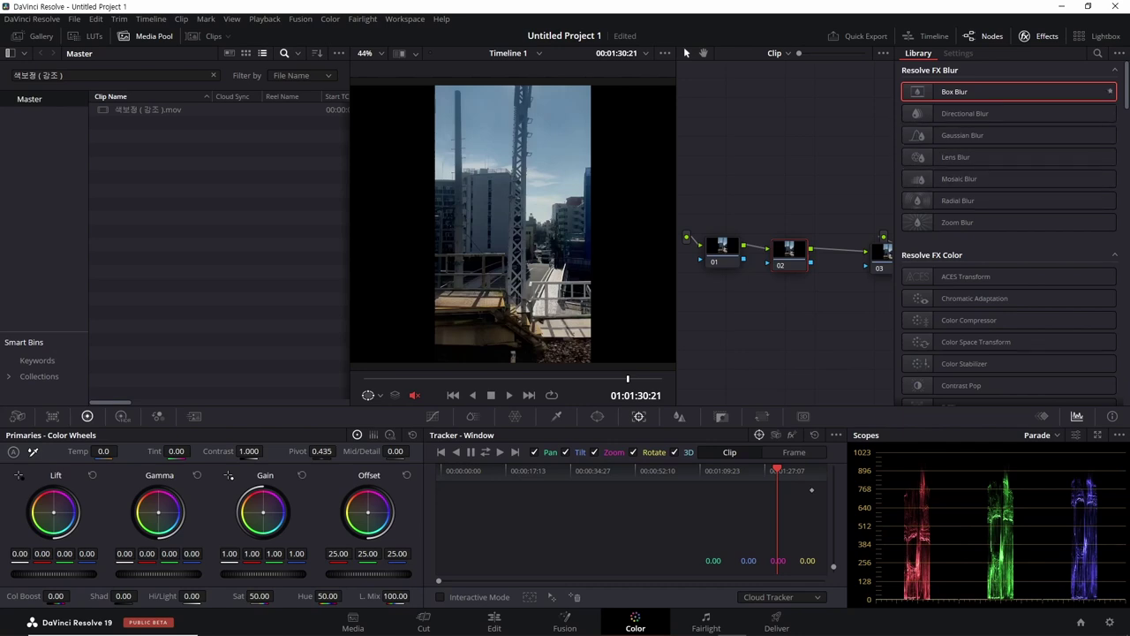
Apply Box Blur to node 02, then remove the OFX plugin and close the Effects library.
{"action": "left_click_drag", "start_coordinate": [954, 92], "coordinate": [788, 250]}
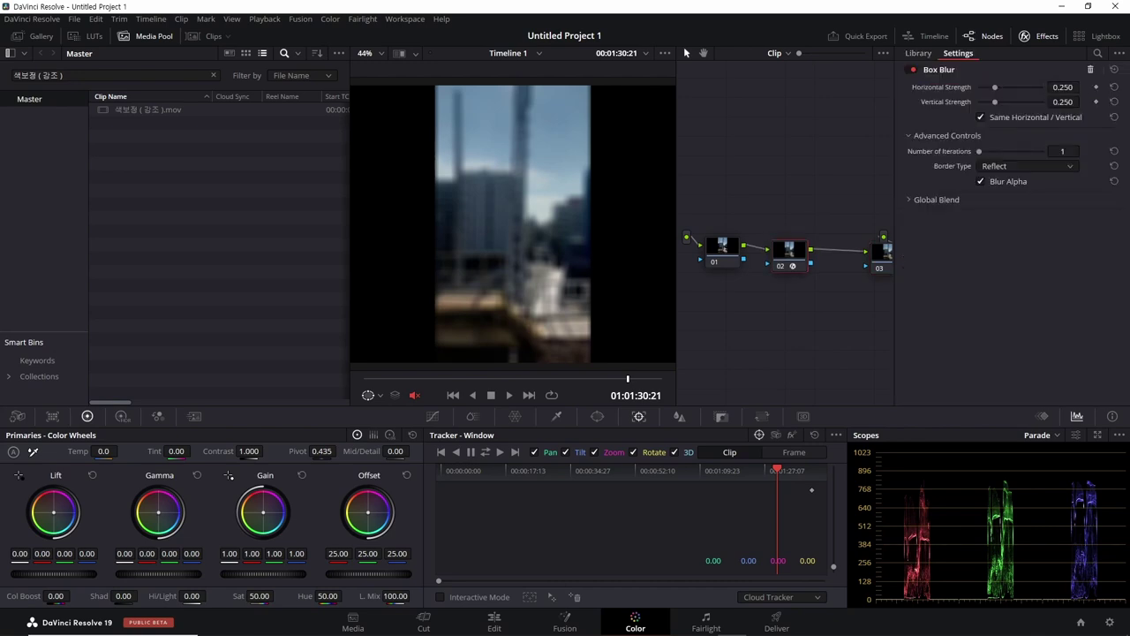
{"action": "left_click", "coordinate": [1090, 69]}
{"action": "key", "text": "ctrl+z"}
{"action": "right_click", "coordinate": [790, 256]}
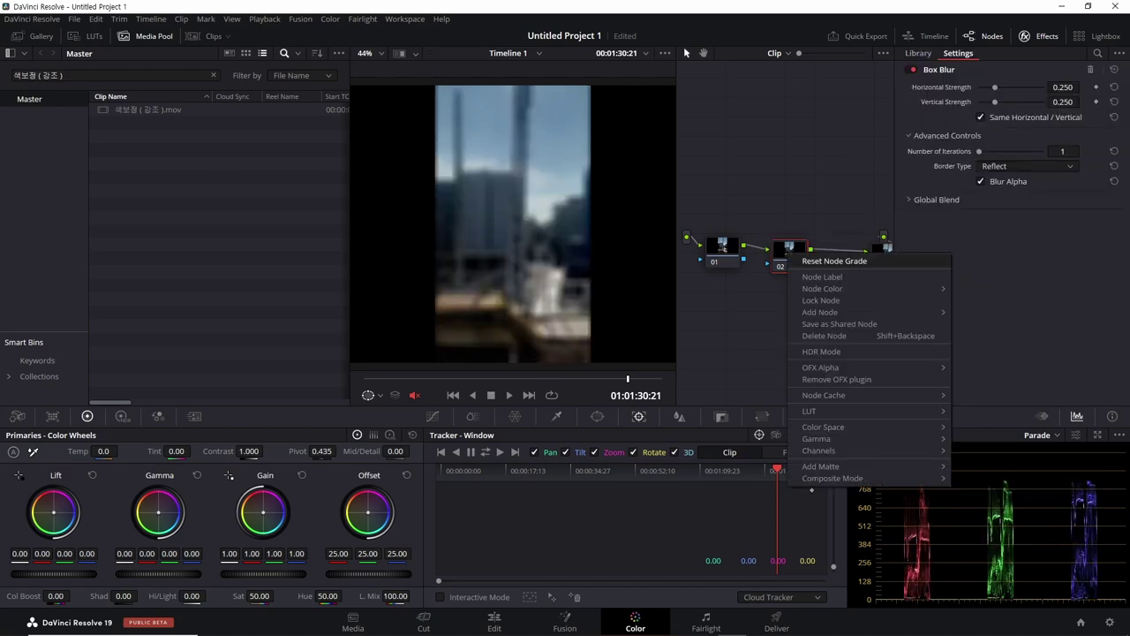
{"action": "left_click", "coordinate": [836, 379]}
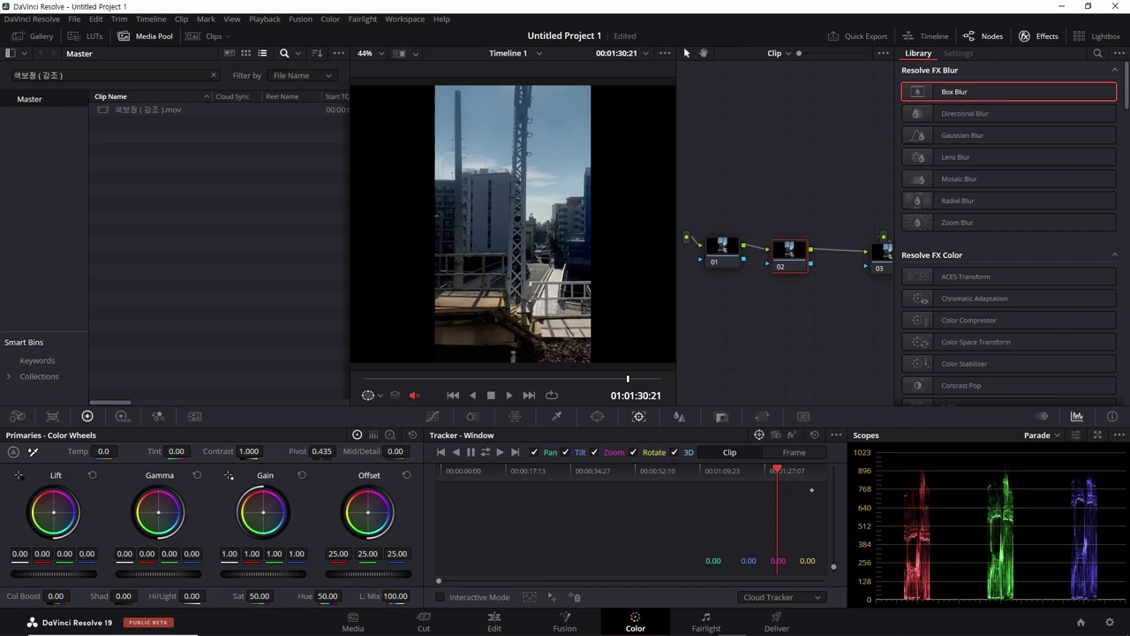
{"action": "left_click", "coordinate": [1040, 37]}
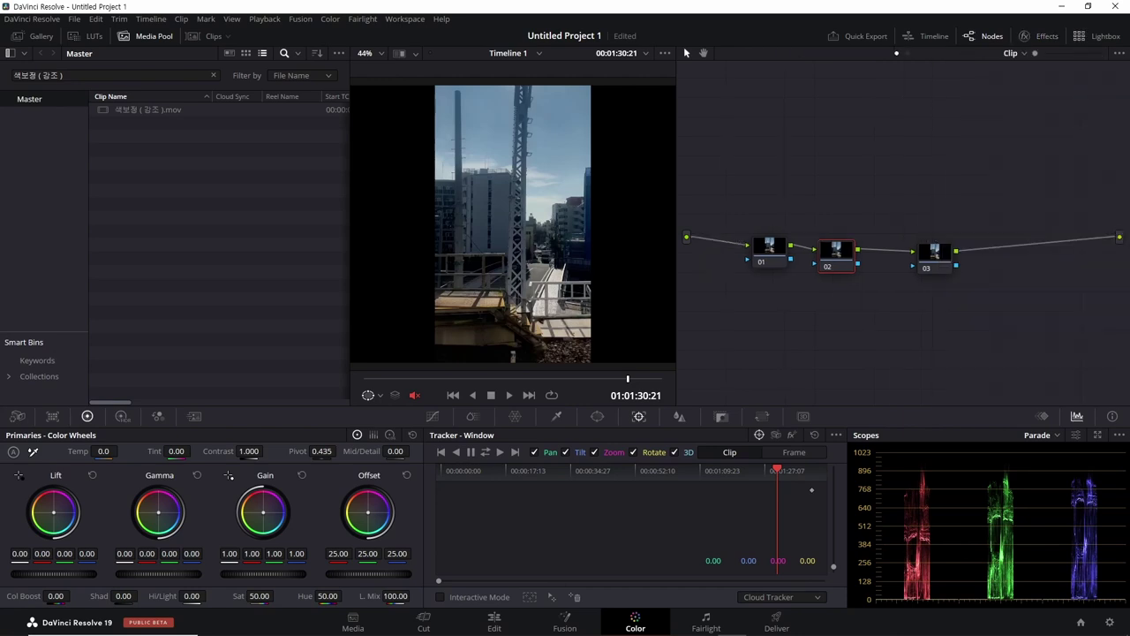
Preview the Gamma 1.0 to HLG LUT on node 02, then remove the LUT.
{"action": "left_click", "coordinate": [86, 36]}
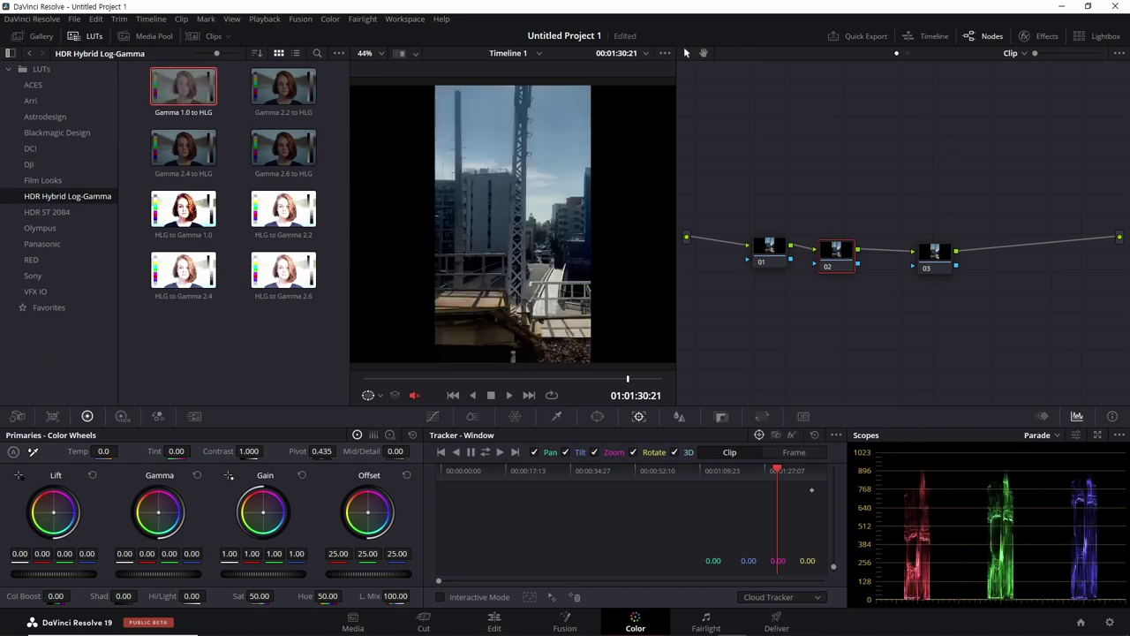
{"action": "double_click", "coordinate": [183, 86]}
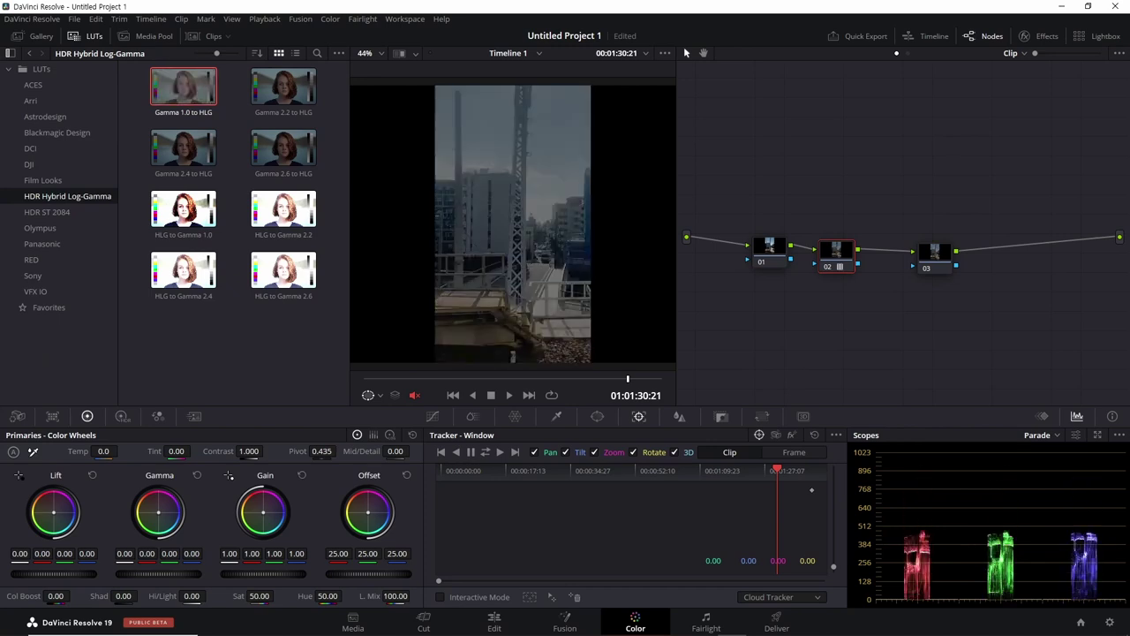
{"action": "right_click", "coordinate": [842, 247]}
{"action": "key", "text": "alt+s"}
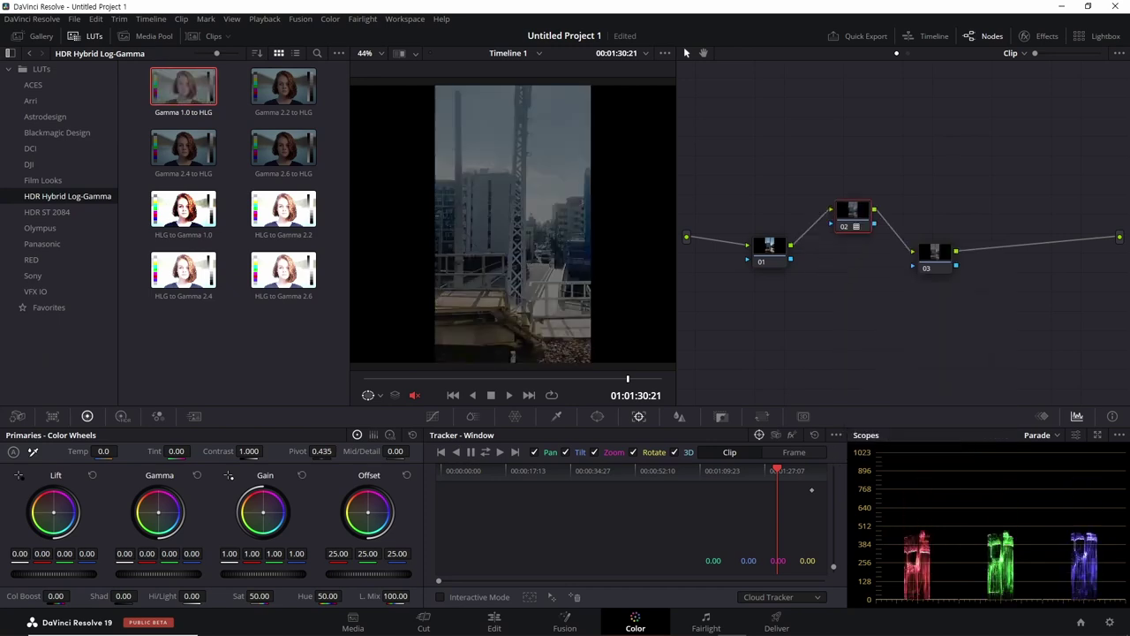
{"action": "right_click", "coordinate": [850, 216]}
{"action": "left_click", "coordinate": [883, 223]}
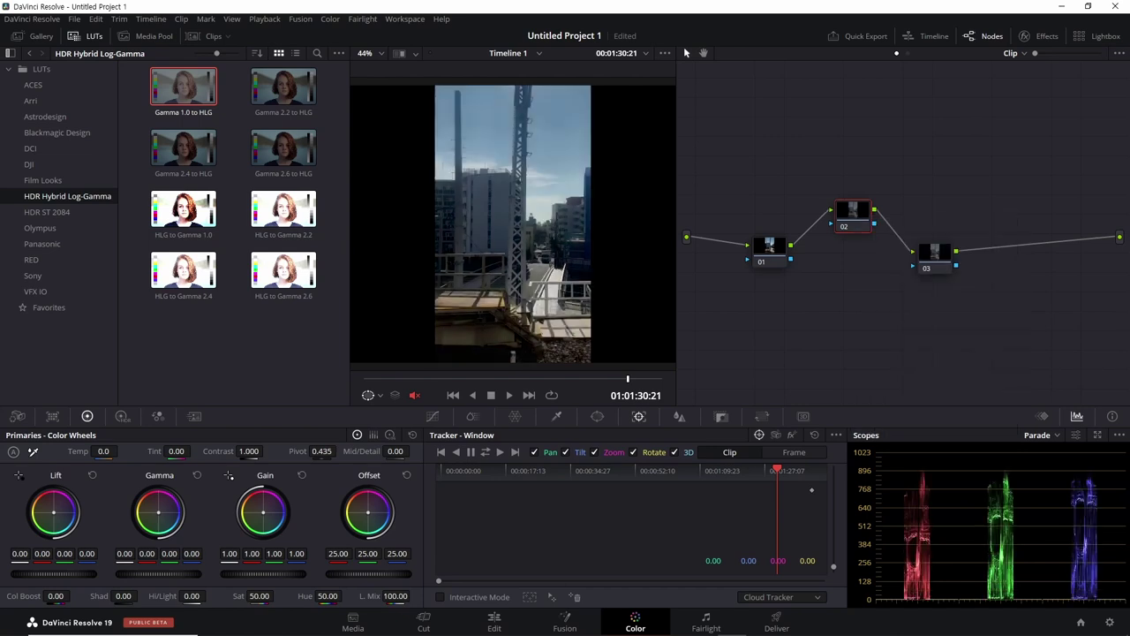
Toggle the Lightbox clip overview on and off and bring up the Custom Curves palette.
{"action": "left_click", "coordinate": [1099, 36]}
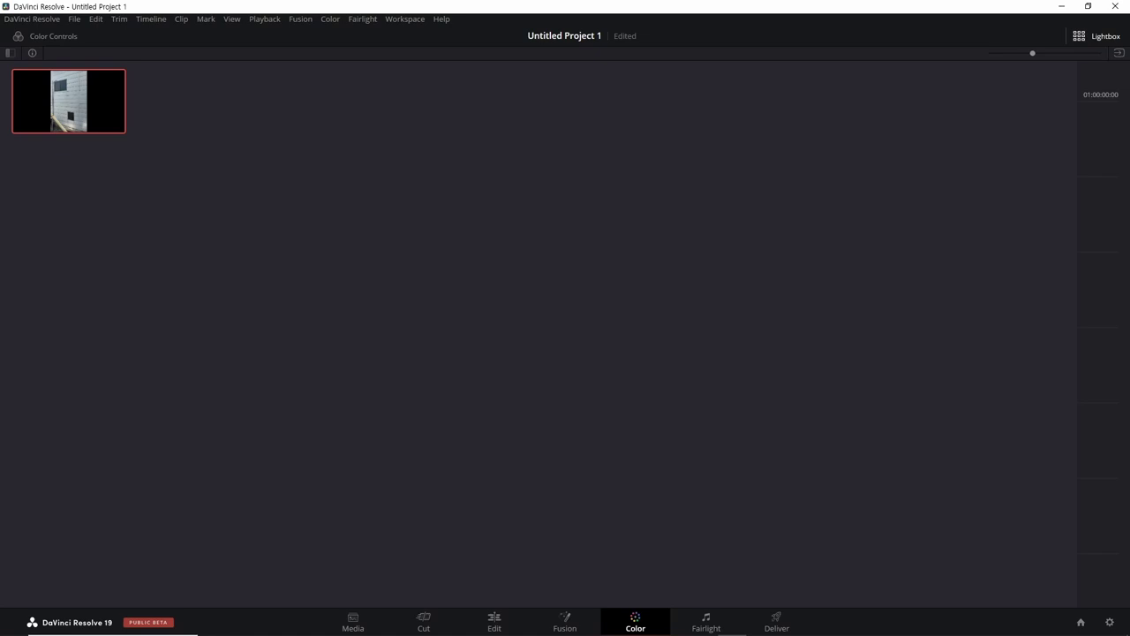
{"action": "left_click", "coordinate": [1079, 36]}
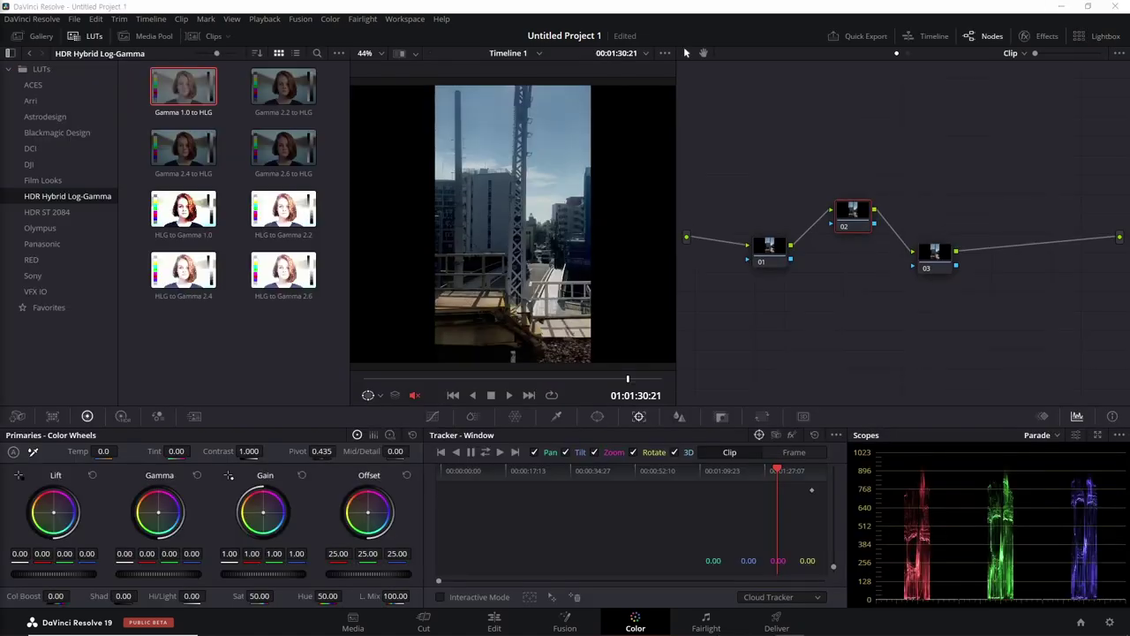
{"action": "left_click", "coordinate": [433, 416]}
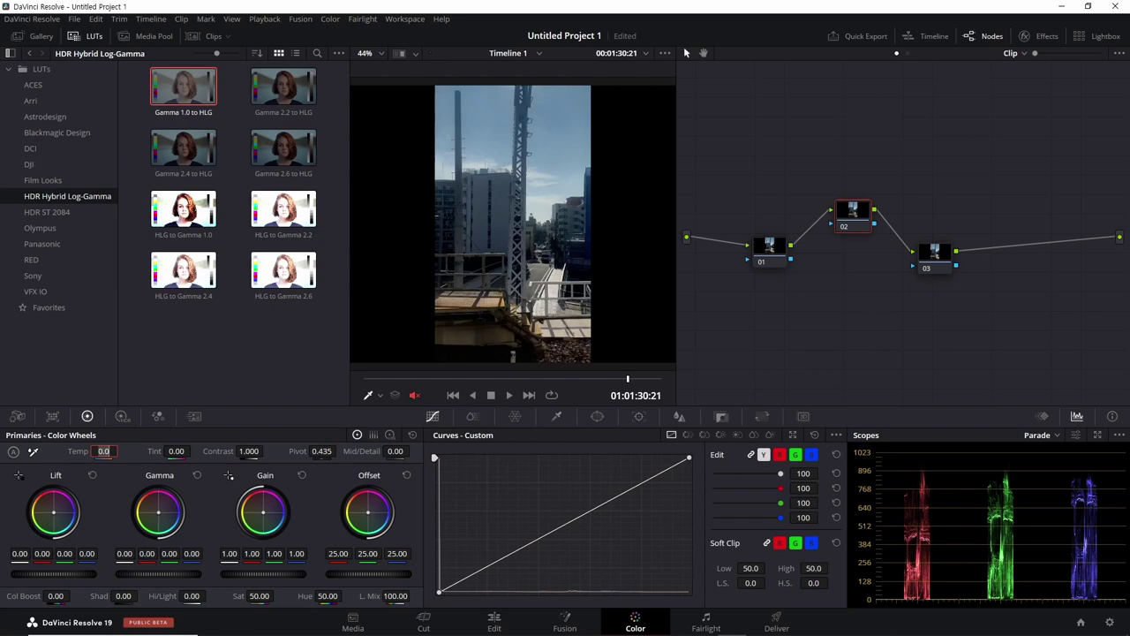
Try warming node 02's temperature, then set it back to 0.
{"action": "left_click_drag", "start_coordinate": [104, 450], "coordinate": [134, 450]}
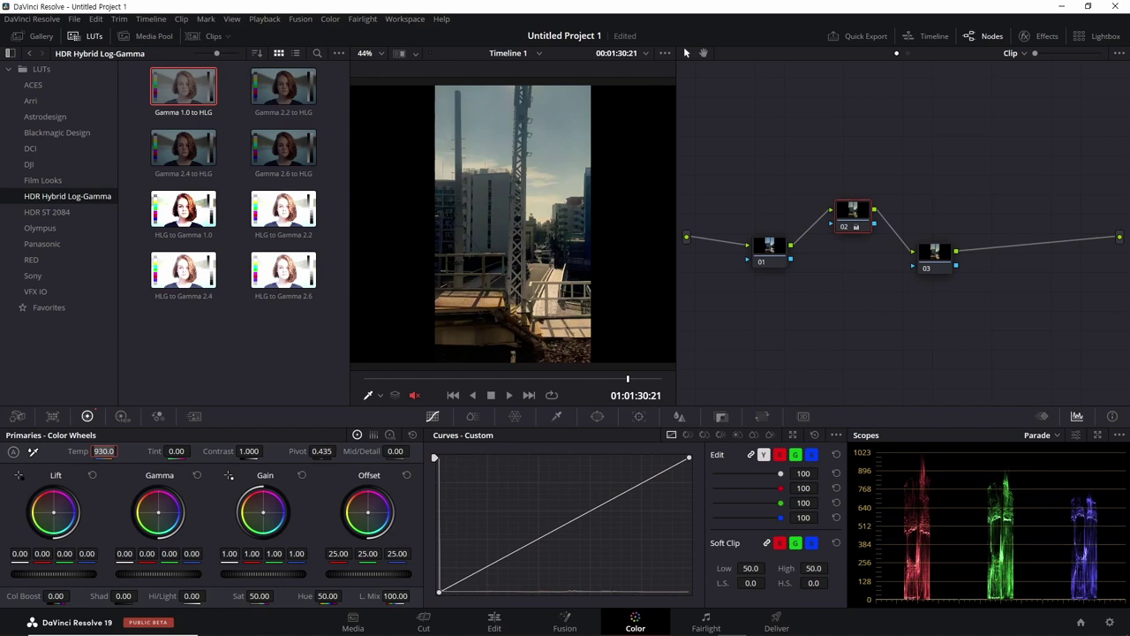
{"action": "type", "text": "0"}
{"action": "key", "text": "Return"}
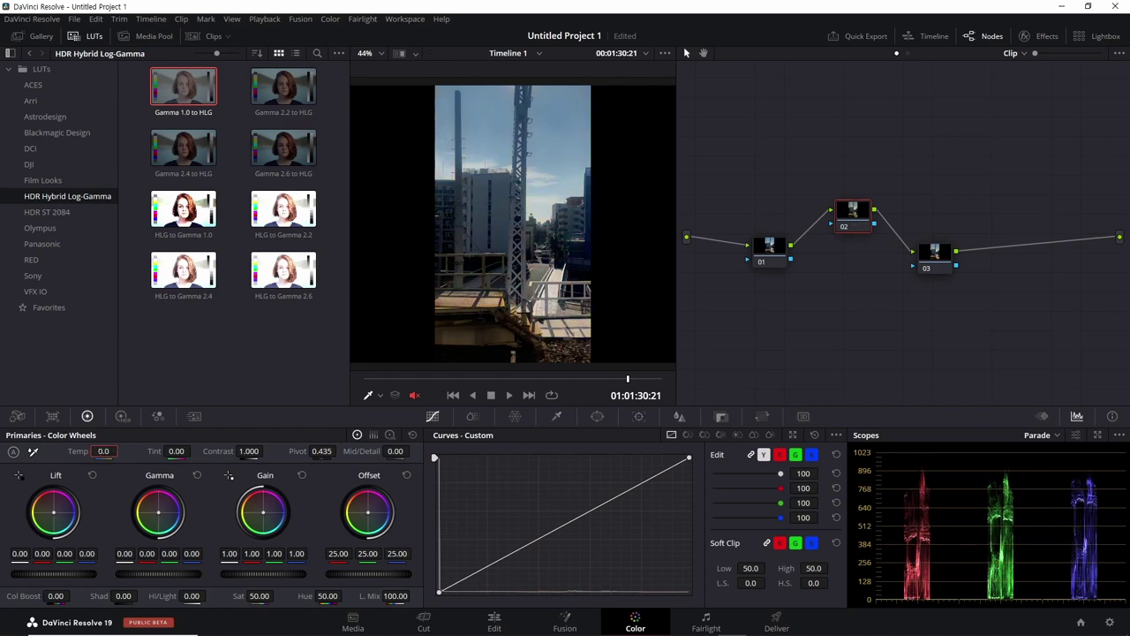
Try blue shadow and shadow level tweaks, reset them, and add a custom curve control point.
{"action": "left_click_drag", "start_coordinate": [54, 513], "coordinate": [55, 510]}
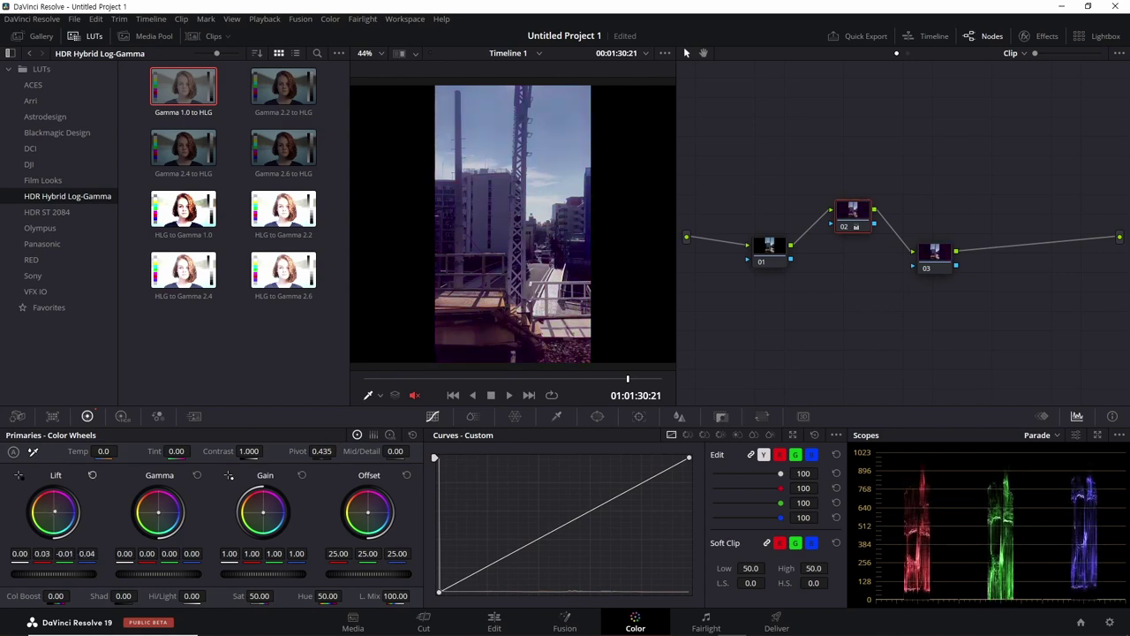
{"action": "left_click", "coordinate": [91, 475]}
{"action": "left_click_drag", "start_coordinate": [54, 573], "coordinate": [55, 573]}
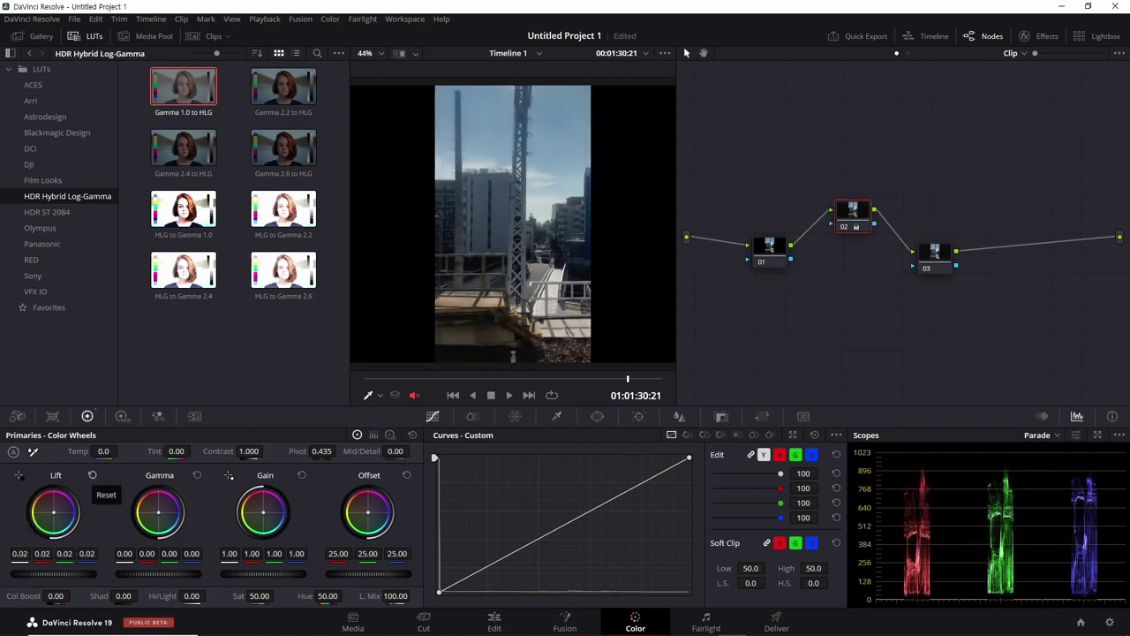
{"action": "left_click", "coordinate": [91, 475]}
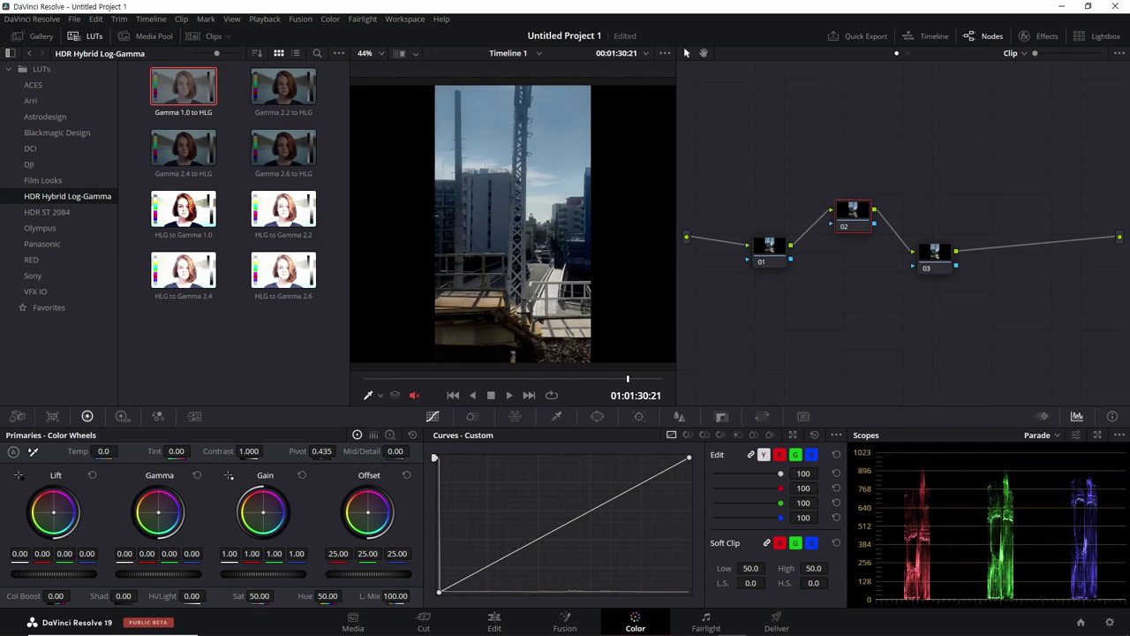
{"action": "left_click_drag", "start_coordinate": [618, 493], "coordinate": [625, 473]}
Reset a trial S-curve to a straight diagonal and detach the scopes into a floating window.
{"action": "mouse_move", "coordinate": [516, 540]}
{"action": "left_mouse_down"}
{"action": "mouse_move", "coordinate": [504, 582]}
{"action": "mouse_move", "coordinate": [490, 552]}
{"action": "left_mouse_up"}
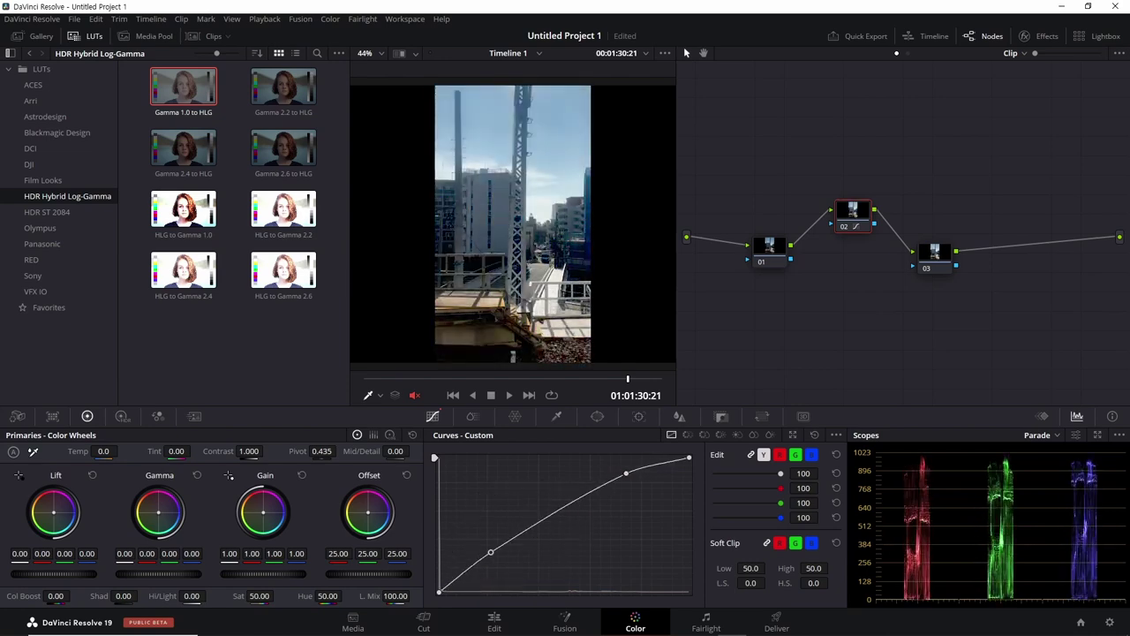
{"action": "key", "text": "shift+Home"}
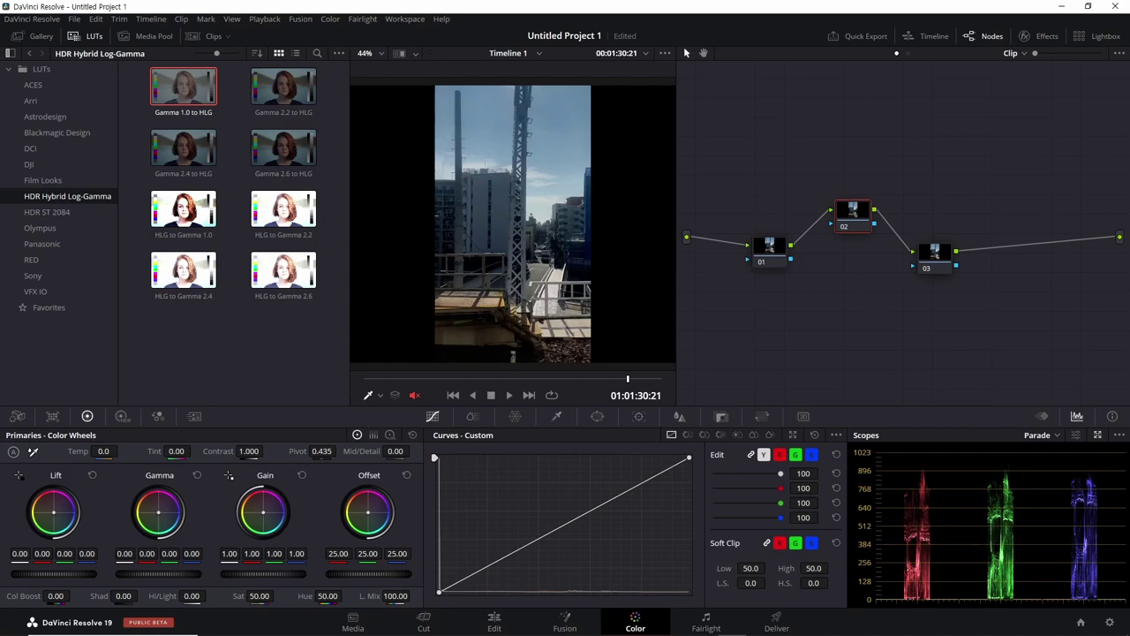
{"action": "left_click", "coordinate": [1097, 434]}
Move the floating Scopes window off the node graph and curves.
{"action": "left_click_drag", "start_coordinate": [706, 335], "coordinate": [538, 166]}
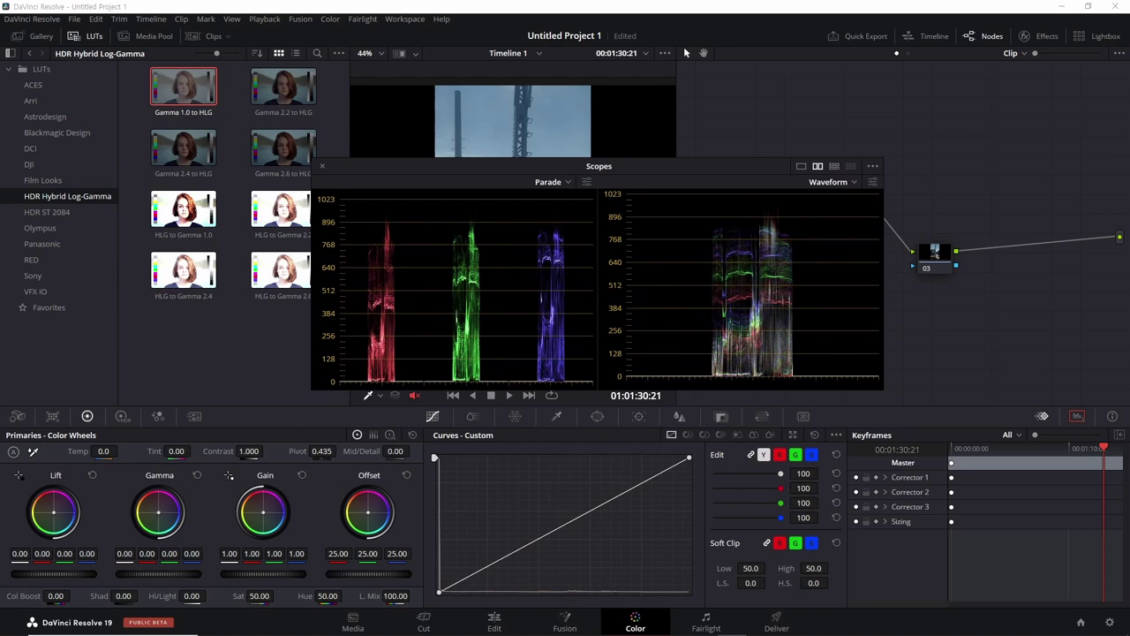
{"action": "left_click_drag", "start_coordinate": [538, 166], "coordinate": [611, 208]}
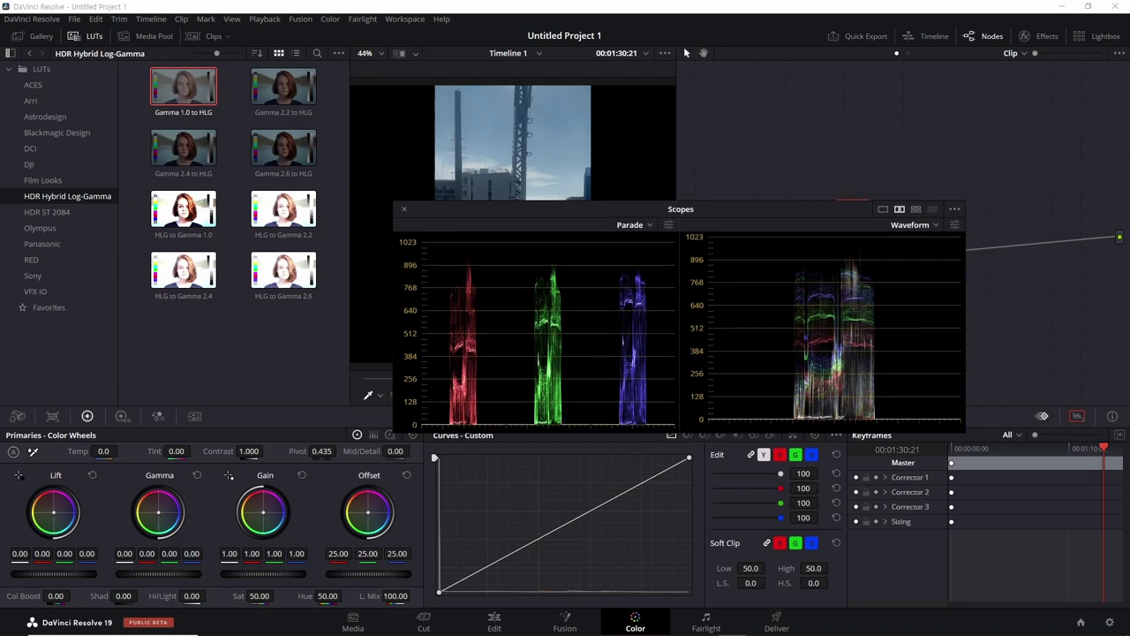
{"action": "left_click_drag", "start_coordinate": [671, 208], "coordinate": [800, 303]}
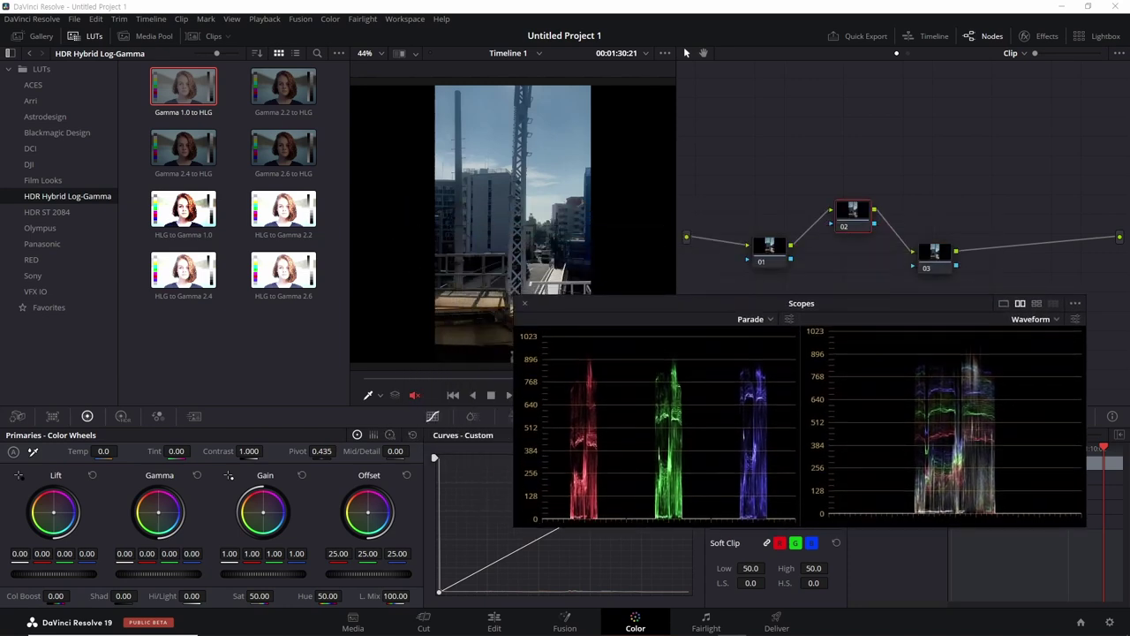
{"action": "left_click_drag", "start_coordinate": [800, 303], "coordinate": [979, 288]}
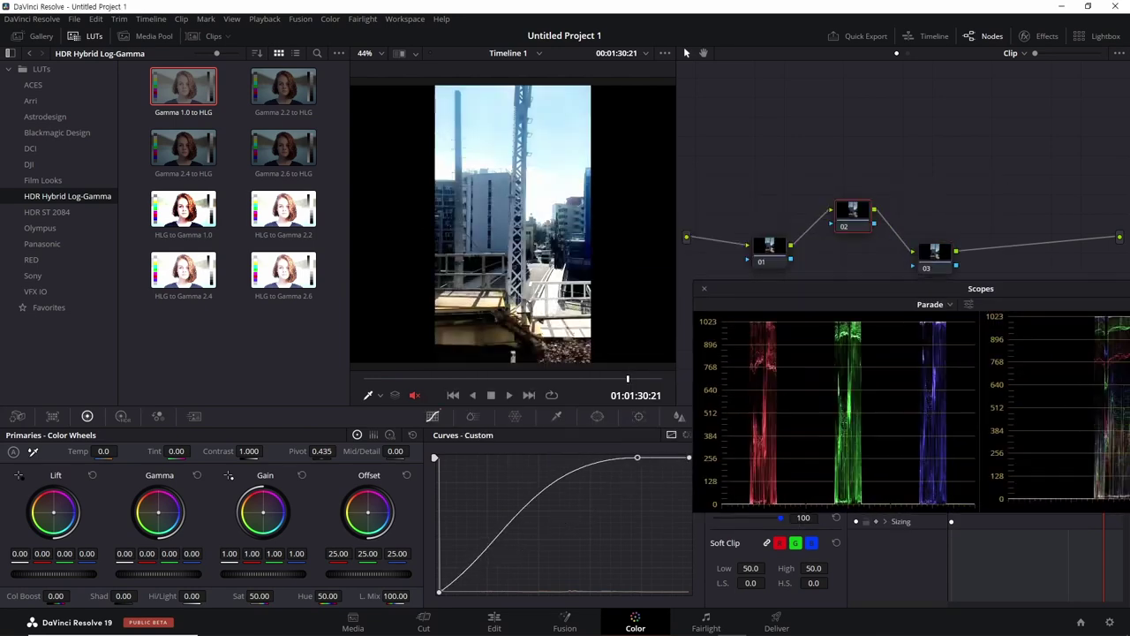
Undo a crushing curve pull, restoring the Offset 35.60 and Lift 0.04 brightening.
{"action": "mouse_move", "coordinate": [637, 457]}
{"action": "left_mouse_down"}
{"action": "mouse_move", "coordinate": [633, 591]}
{"action": "mouse_move", "coordinate": [659, 591]}
{"action": "left_mouse_up"}
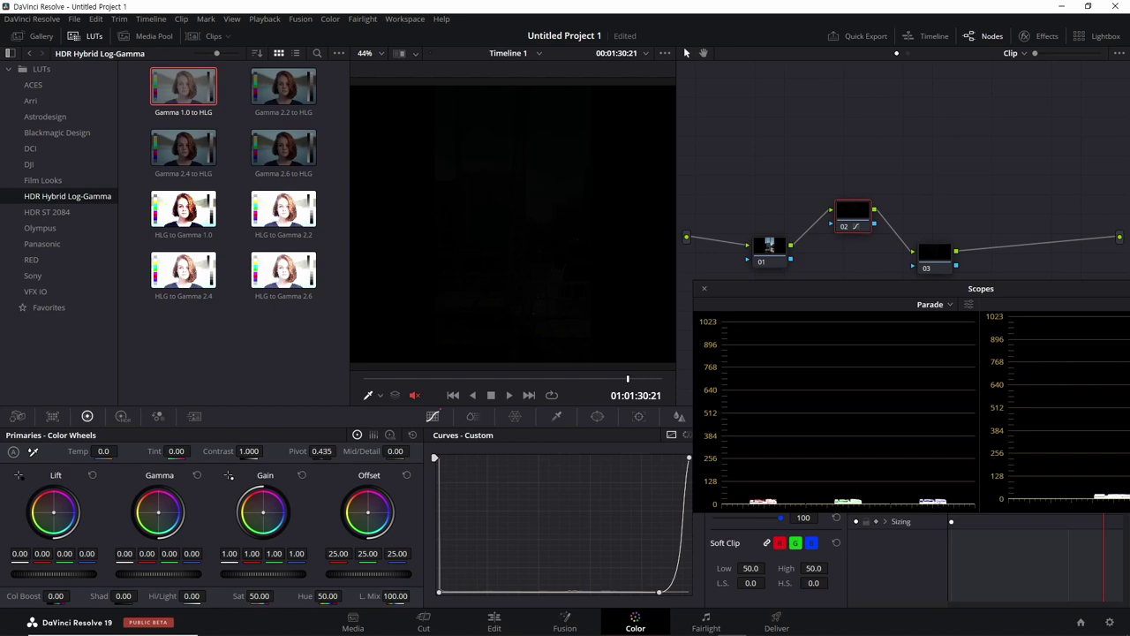
{"action": "key", "text": "ctrl+z"}
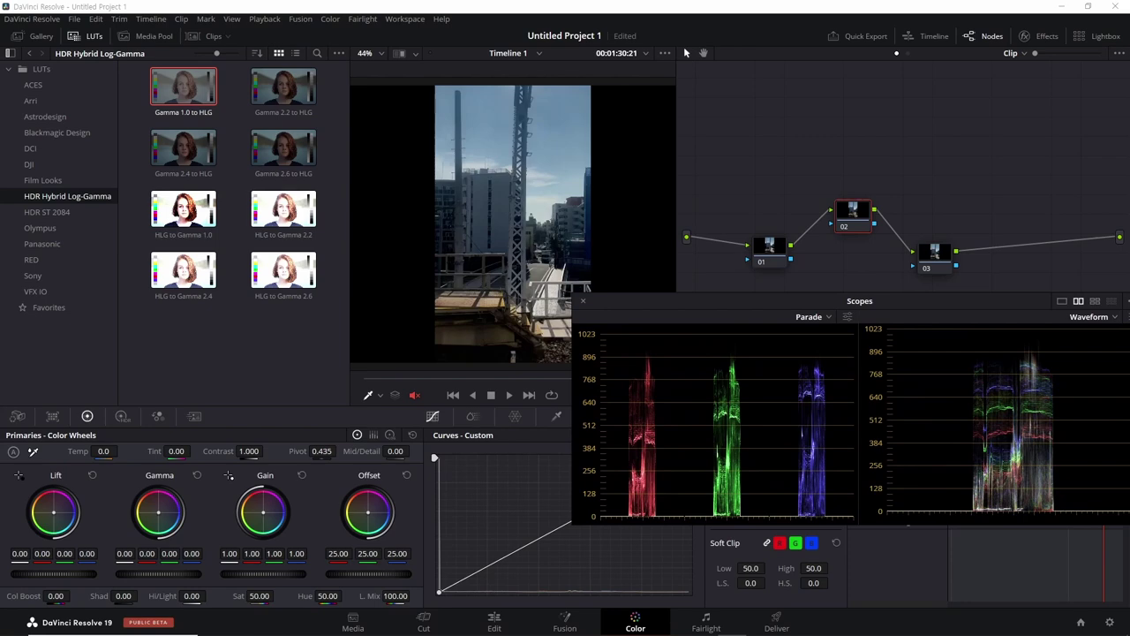
{"action": "key", "text": "ctrl+z"}
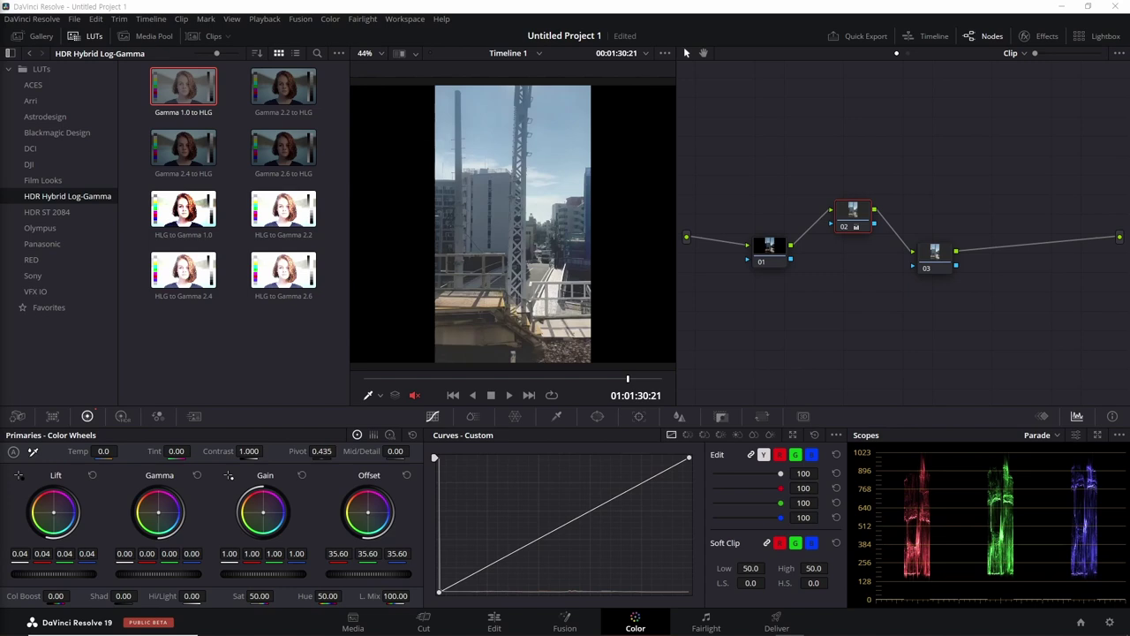
Raise Lift to brighten the shadows, reset it, then lift them to 0.11.
{"action": "left_click", "coordinate": [92, 475]}
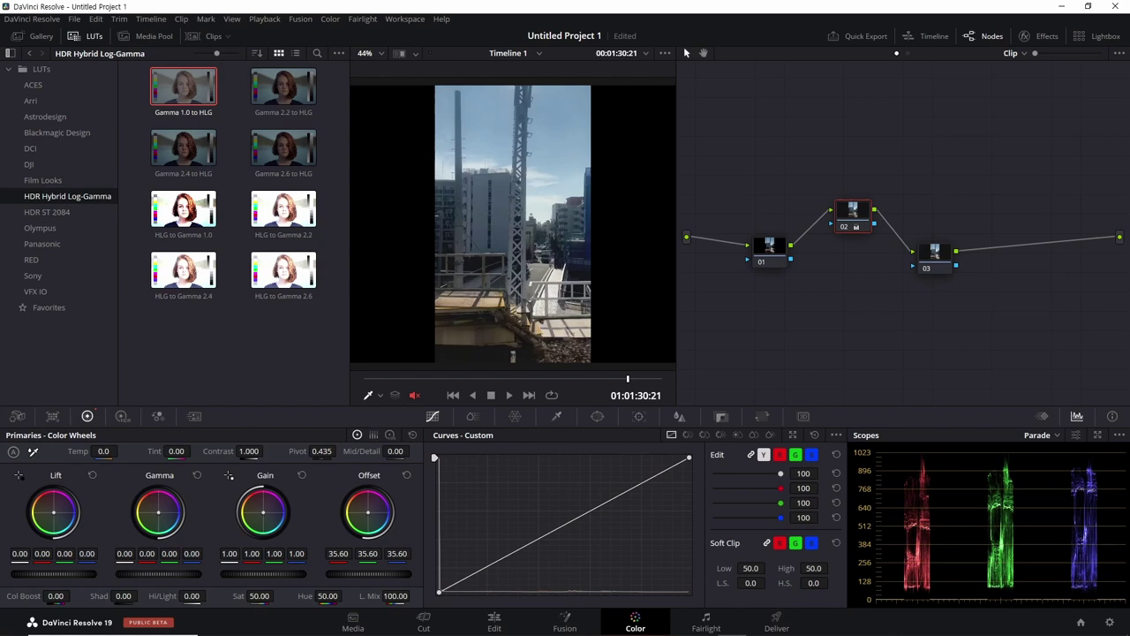
{"action": "mouse_move", "coordinate": [39, 574]}
{"action": "left_mouse_down"}
{"action": "mouse_move", "coordinate": [66, 574]}
{"action": "mouse_move", "coordinate": [26, 573]}
{"action": "left_mouse_up"}
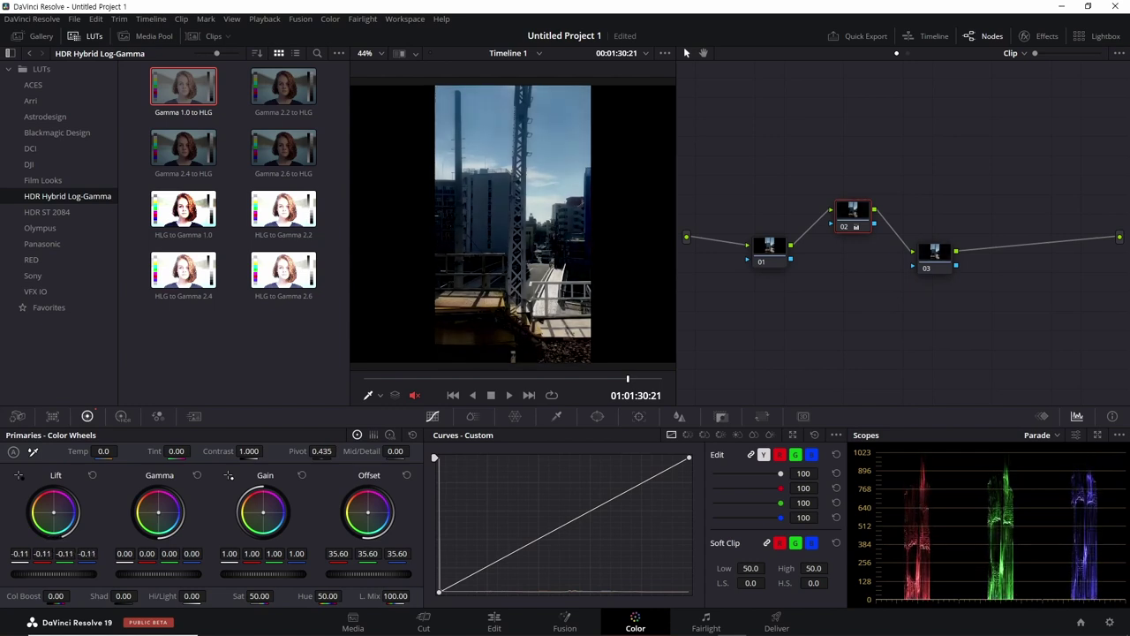
{"action": "left_click", "coordinate": [91, 475]}
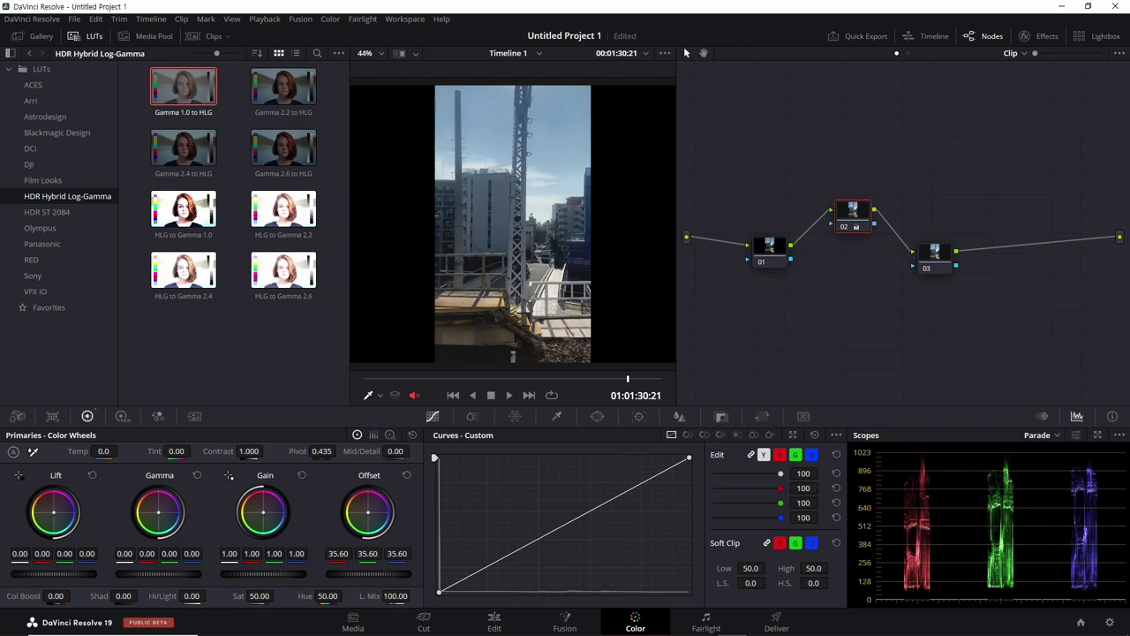
{"action": "mouse_move", "coordinate": [53, 573]}
{"action": "left_mouse_down"}
{"action": "mouse_move", "coordinate": [79, 573]}
{"action": "mouse_move", "coordinate": [26, 573]}
{"action": "left_mouse_up"}
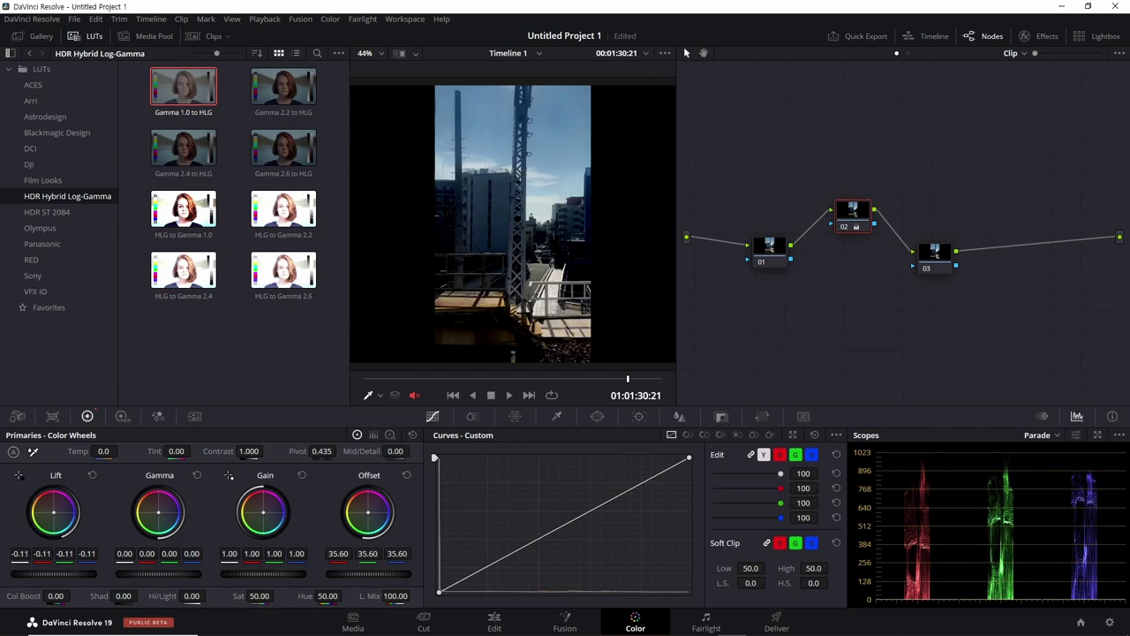
Raise and lower Gamma on the midtones, then reset Gamma to zero.
{"action": "left_click_drag", "start_coordinate": [159, 573], "coordinate": [177, 573]}
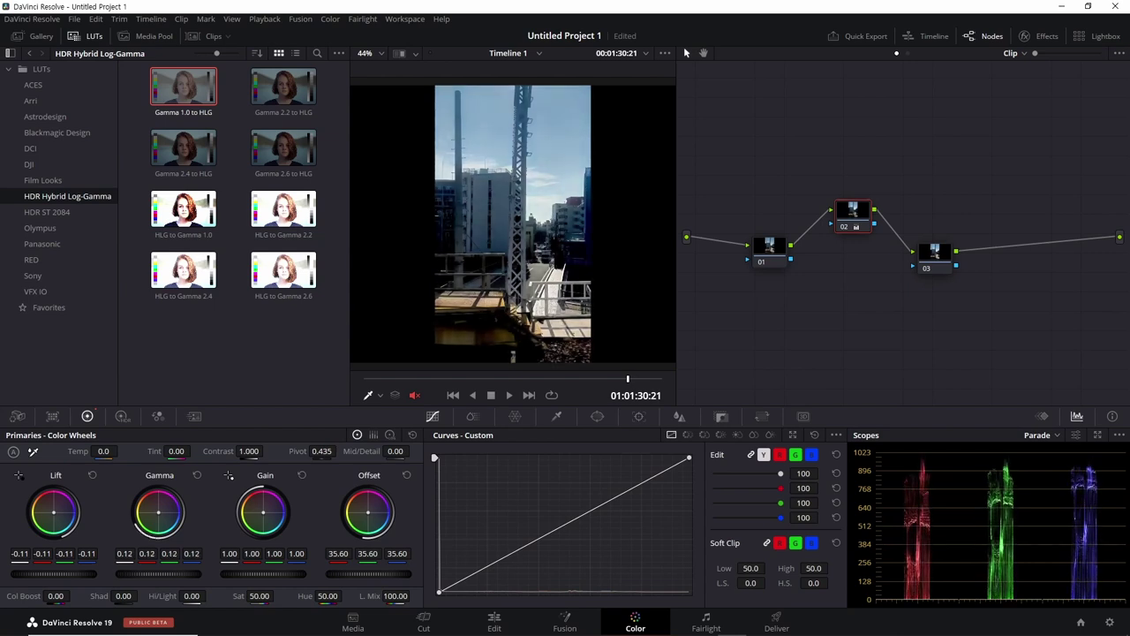
{"action": "left_click", "coordinate": [92, 475]}
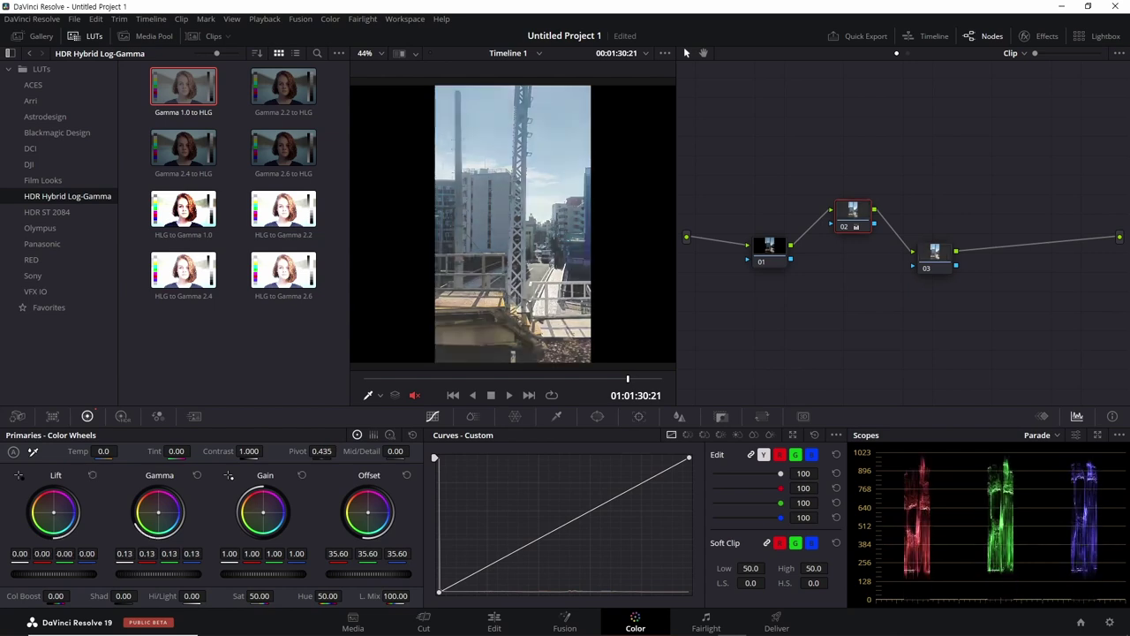
{"action": "left_click_drag", "start_coordinate": [159, 573], "coordinate": [165, 573]}
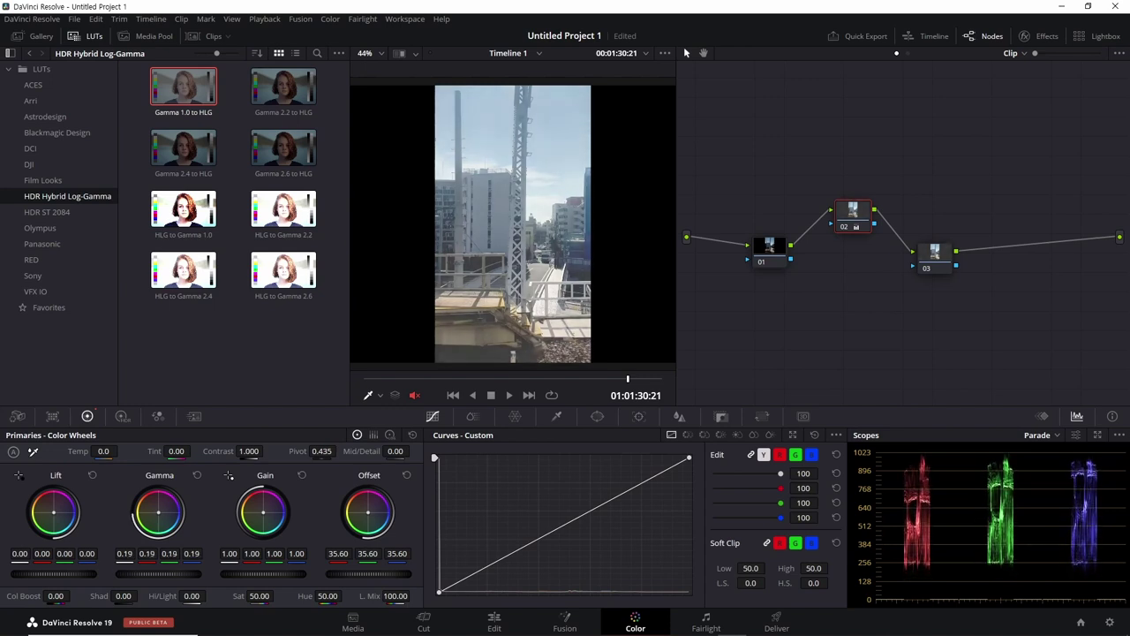
{"action": "left_click_drag", "start_coordinate": [164, 573], "coordinate": [157, 573]}
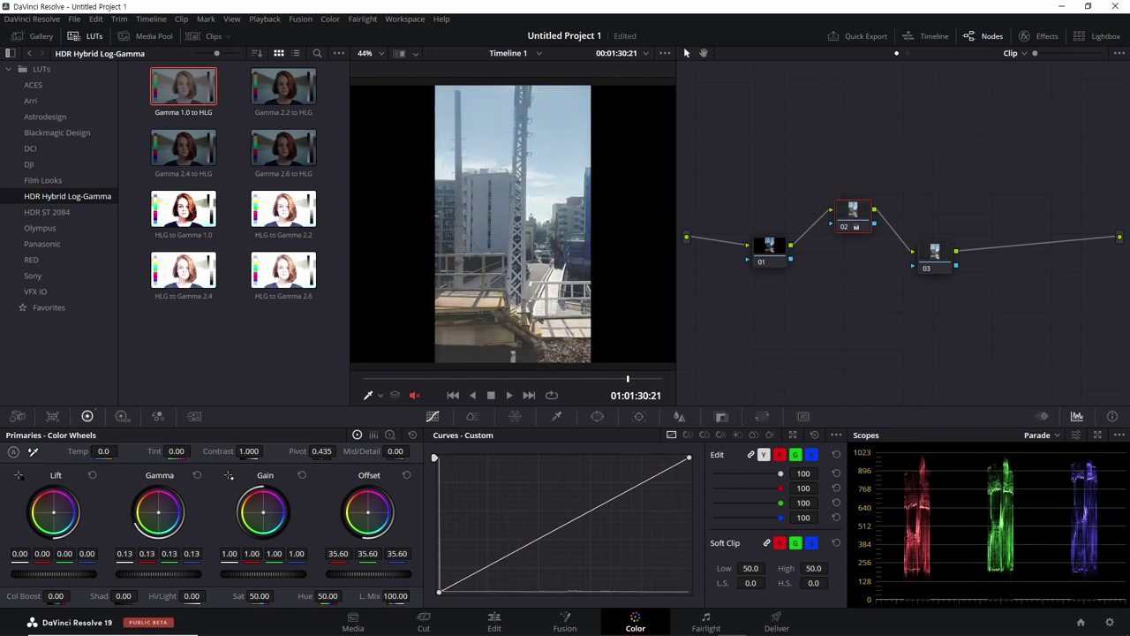
{"action": "left_click", "coordinate": [197, 475]}
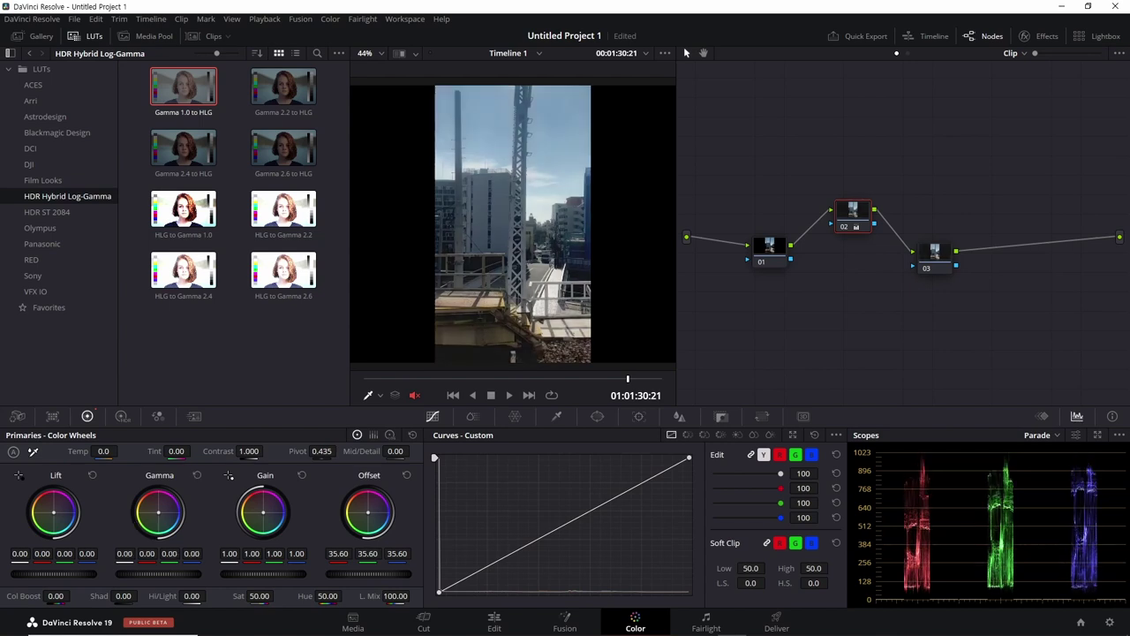
Adjust Gain and Offset, then reset Gain to 1.00 and Offset to 25.00.
{"action": "left_click_drag", "start_coordinate": [262, 573], "coordinate": [262, 573]}
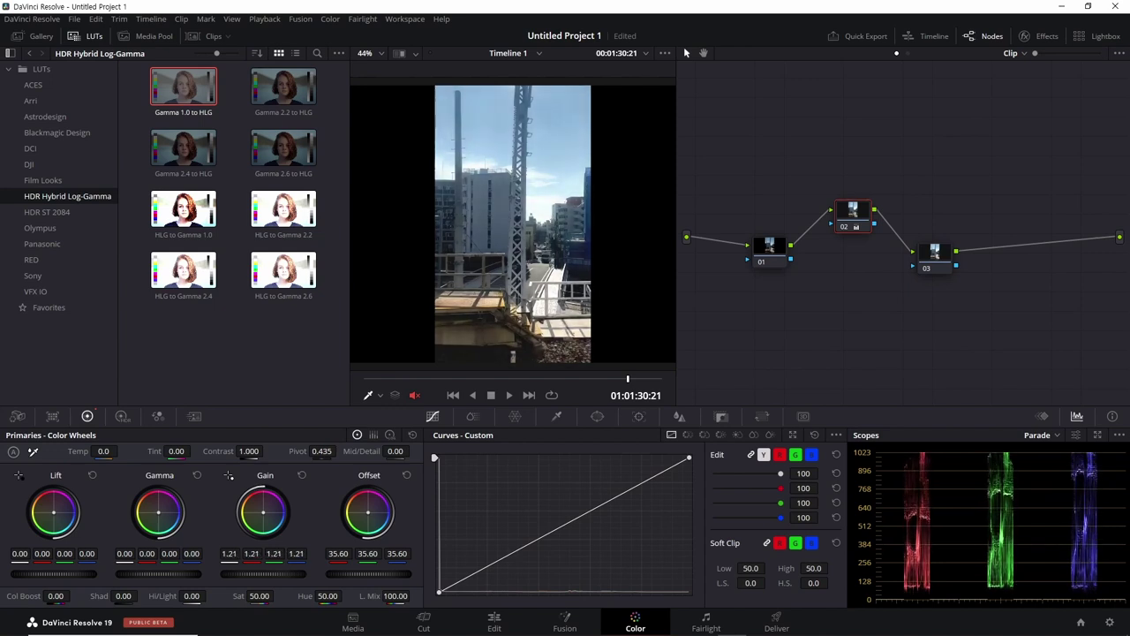
{"action": "mouse_move", "coordinate": [262, 573]}
{"action": "left_mouse_down"}
{"action": "mouse_move", "coordinate": [275, 573]}
{"action": "mouse_move", "coordinate": [250, 573]}
{"action": "mouse_move", "coordinate": [264, 573]}
{"action": "left_mouse_up"}
{"action": "left_click", "coordinate": [302, 475]}
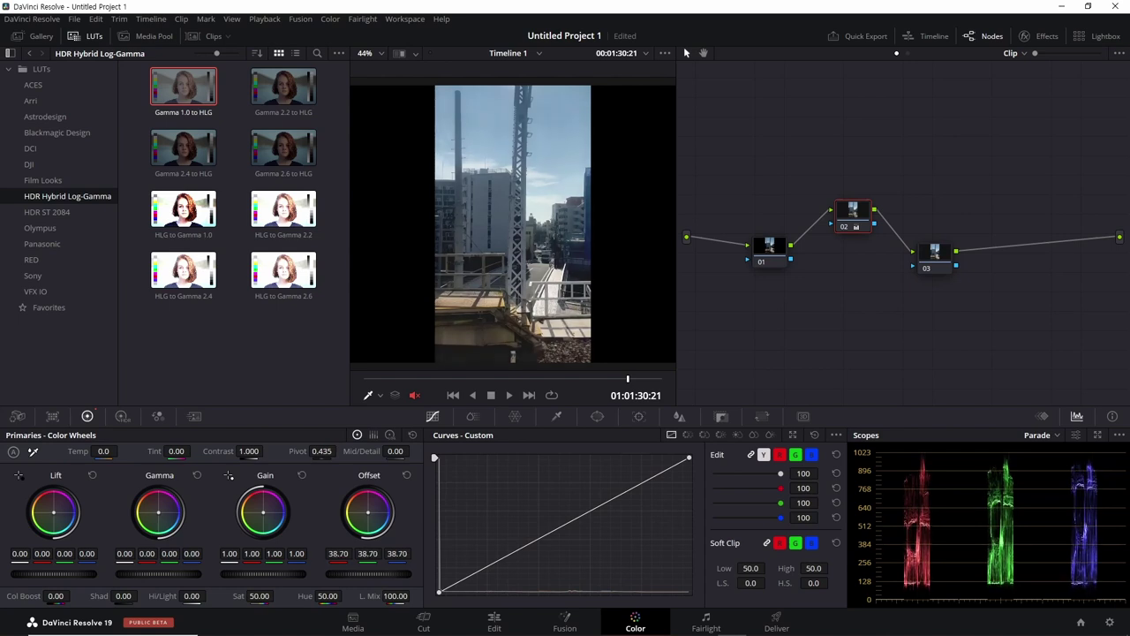
{"action": "mouse_move", "coordinate": [357, 574]}
{"action": "left_mouse_down"}
{"action": "mouse_move", "coordinate": [406, 574]}
{"action": "mouse_move", "coordinate": [318, 574]}
{"action": "mouse_move", "coordinate": [388, 574]}
{"action": "left_mouse_up"}
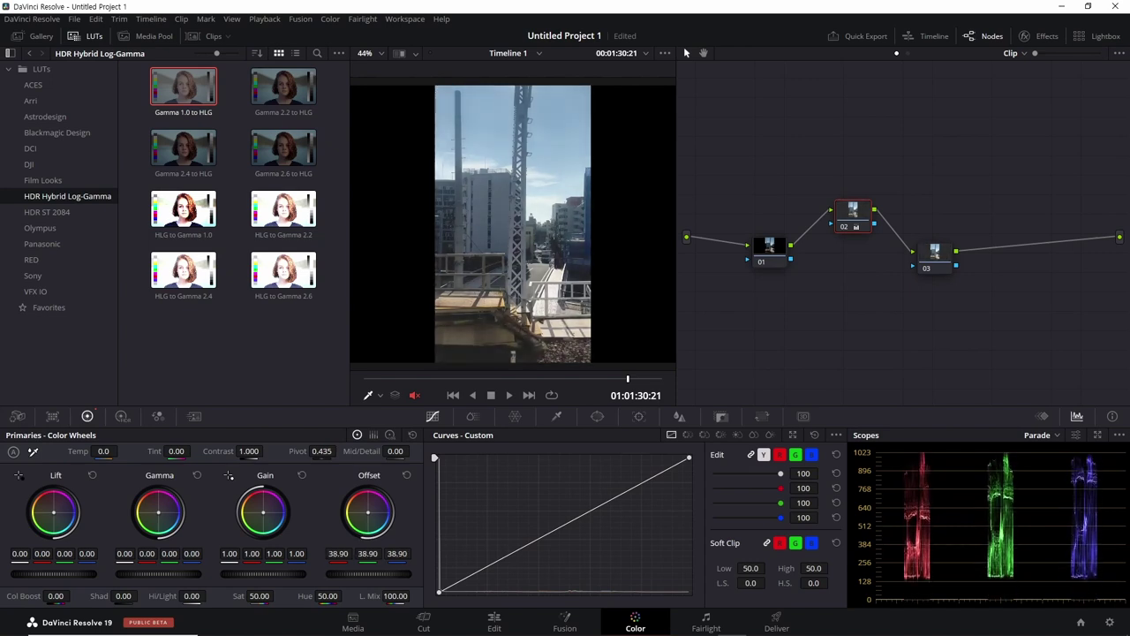
{"action": "left_click", "coordinate": [406, 475]}
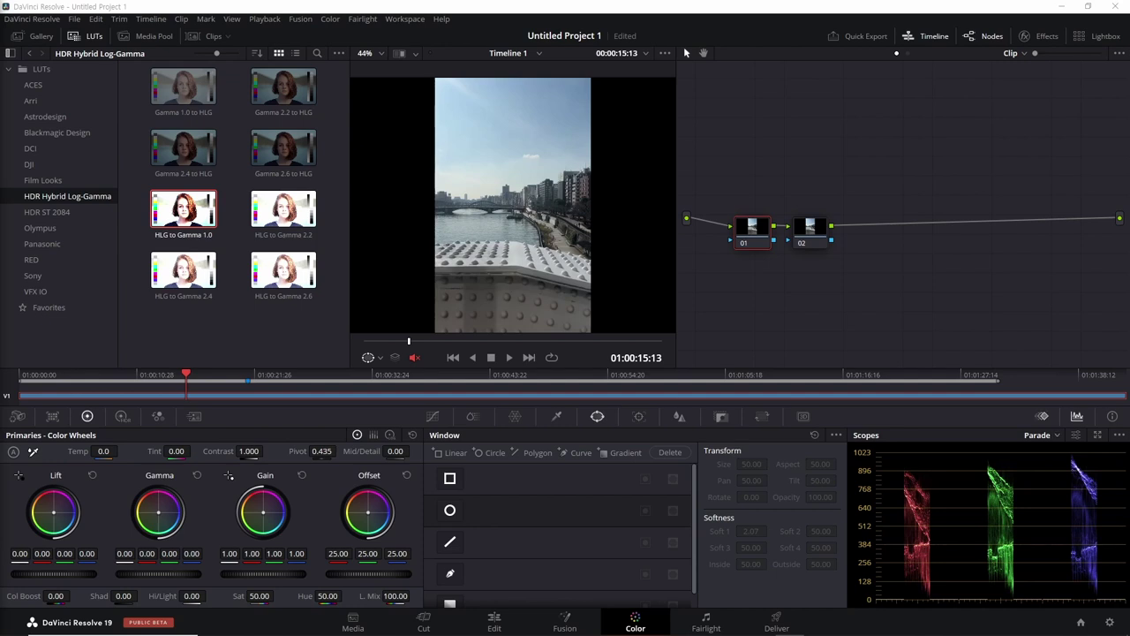
Show the Keyframes editor and enable auto-keyframing on the Corrector 1 track.
{"action": "left_click", "coordinate": [1041, 416]}
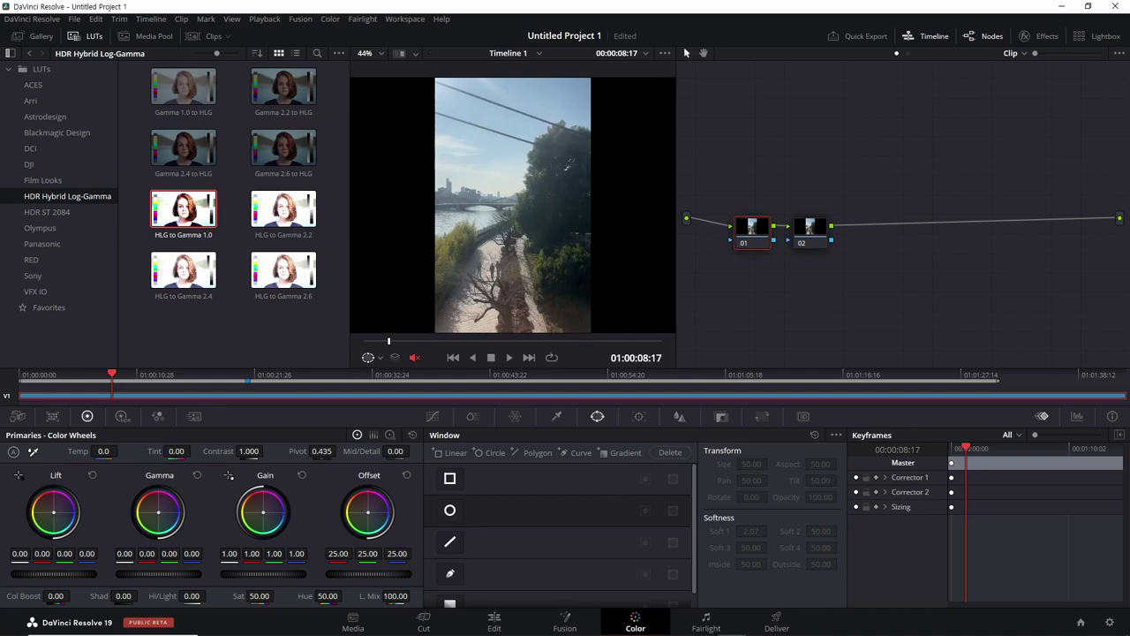
{"action": "left_click", "coordinate": [876, 477]}
{"action": "right_click", "coordinate": [971, 480]}
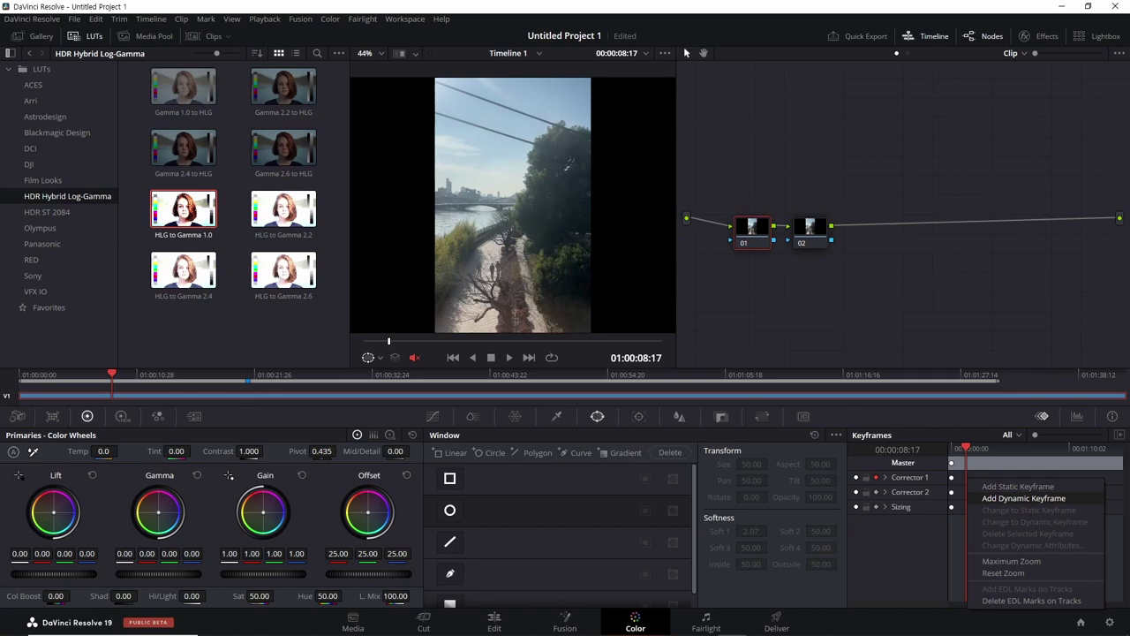
Add a dynamic keyframe, push the midtones toward blue, and play back the change.
{"action": "left_click", "coordinate": [1023, 498]}
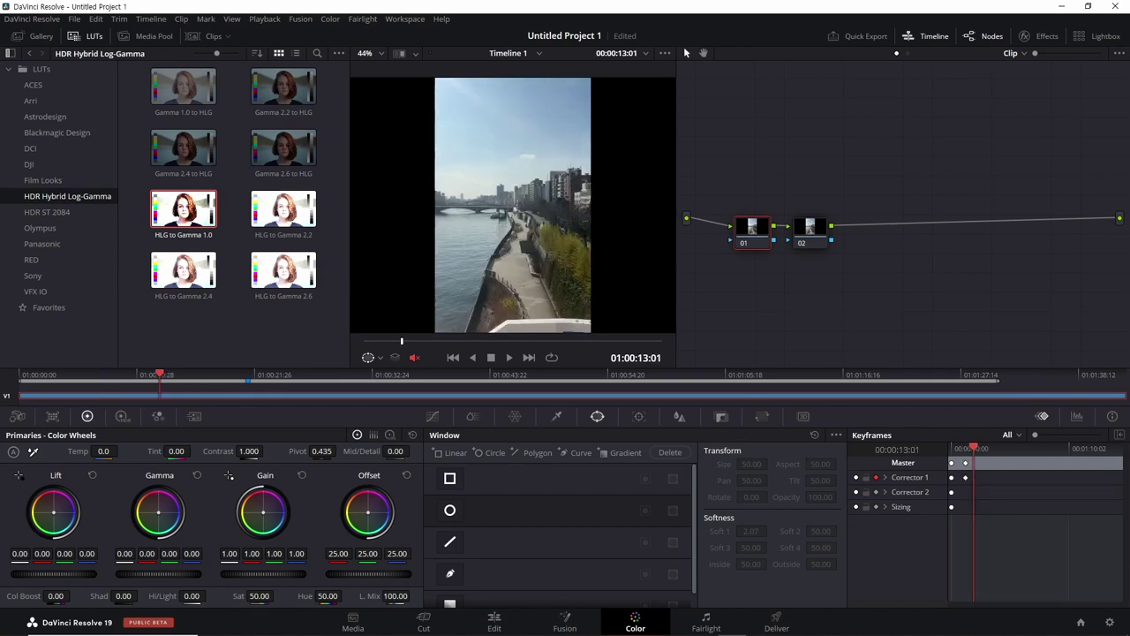
{"action": "left_click_drag", "start_coordinate": [159, 512], "coordinate": [179, 518]}
{"action": "key", "text": "space"}
{"action": "key", "text": "space"}
{"action": "key", "text": "l"}
{"action": "key", "text": "l"}
{"action": "key", "text": "l"}
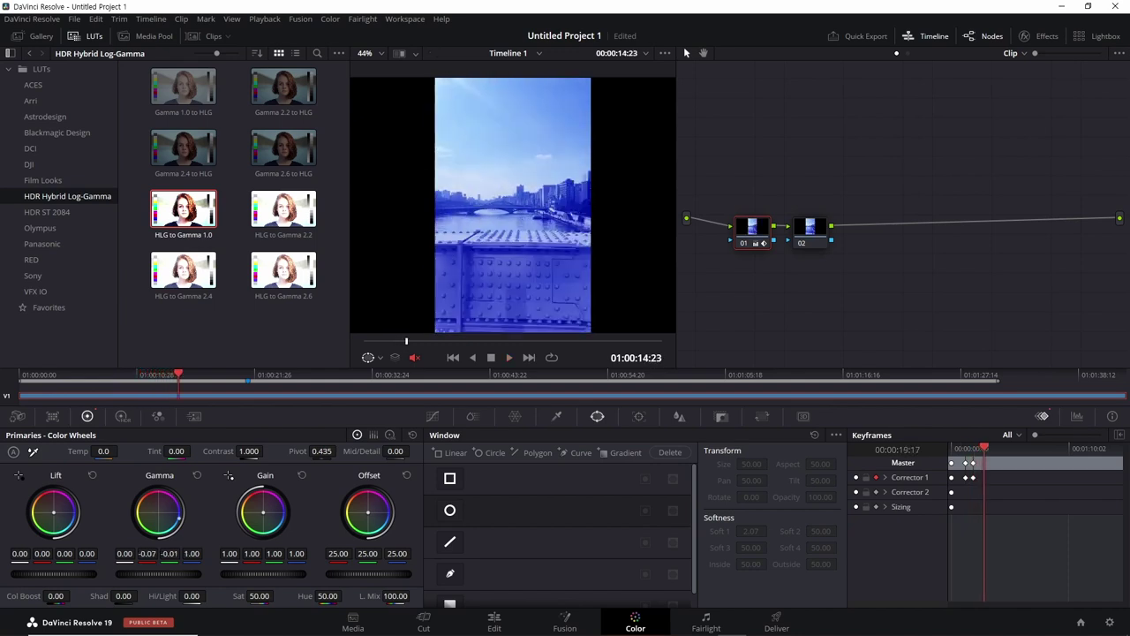
{"action": "key", "text": "k"}
Delete the Master and Corrector 1 keyframes, then add a dynamic keyframe near 8 seconds.
{"action": "left_click", "coordinate": [987, 448]}
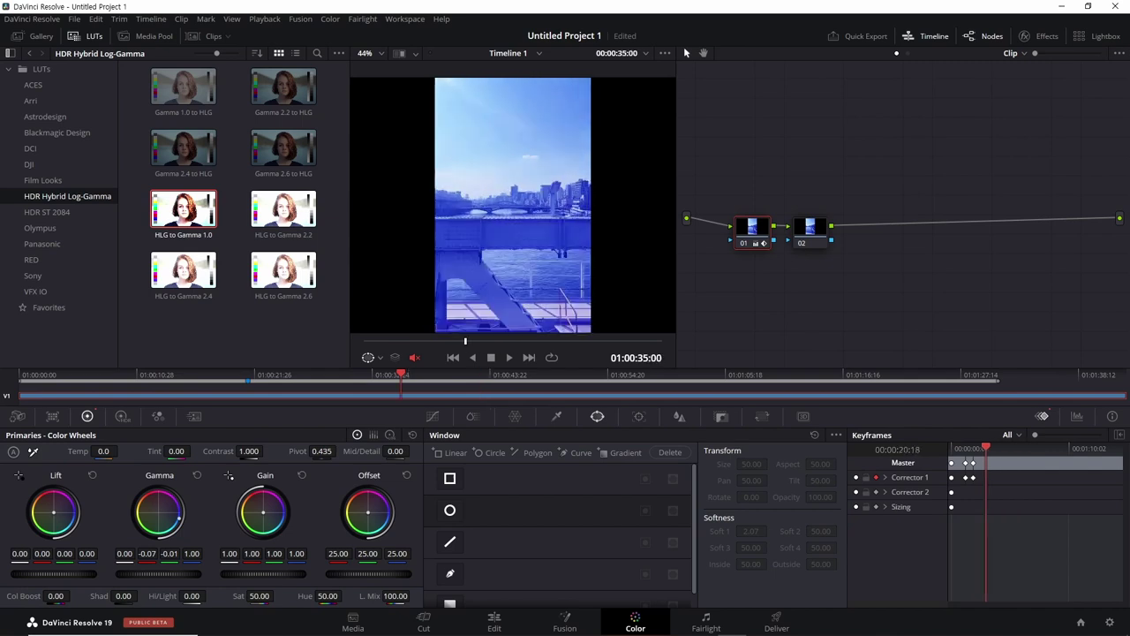
{"action": "left_click_drag", "start_coordinate": [992, 487], "coordinate": [961, 460]}
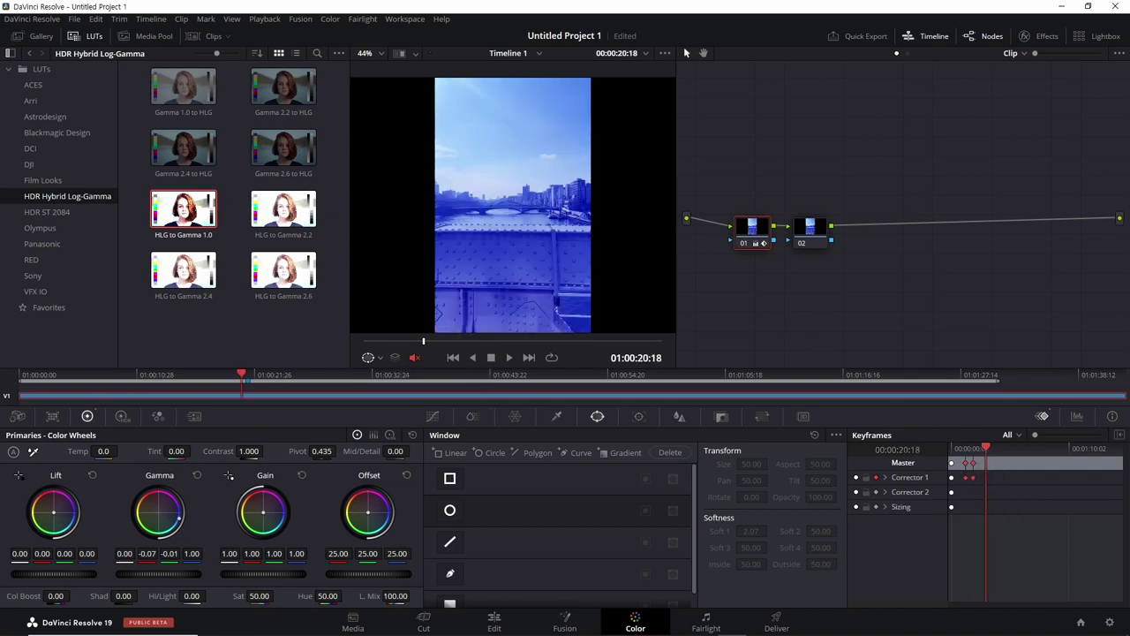
{"action": "key", "text": "Delete"}
{"action": "mouse_move", "coordinate": [987, 448]}
{"action": "left_mouse_down"}
{"action": "mouse_move", "coordinate": [965, 449]}
{"action": "mouse_move", "coordinate": [983, 449]}
{"action": "left_mouse_up"}
{"action": "right_click", "coordinate": [976, 475]}
{"action": "left_click", "coordinate": [1024, 493]}
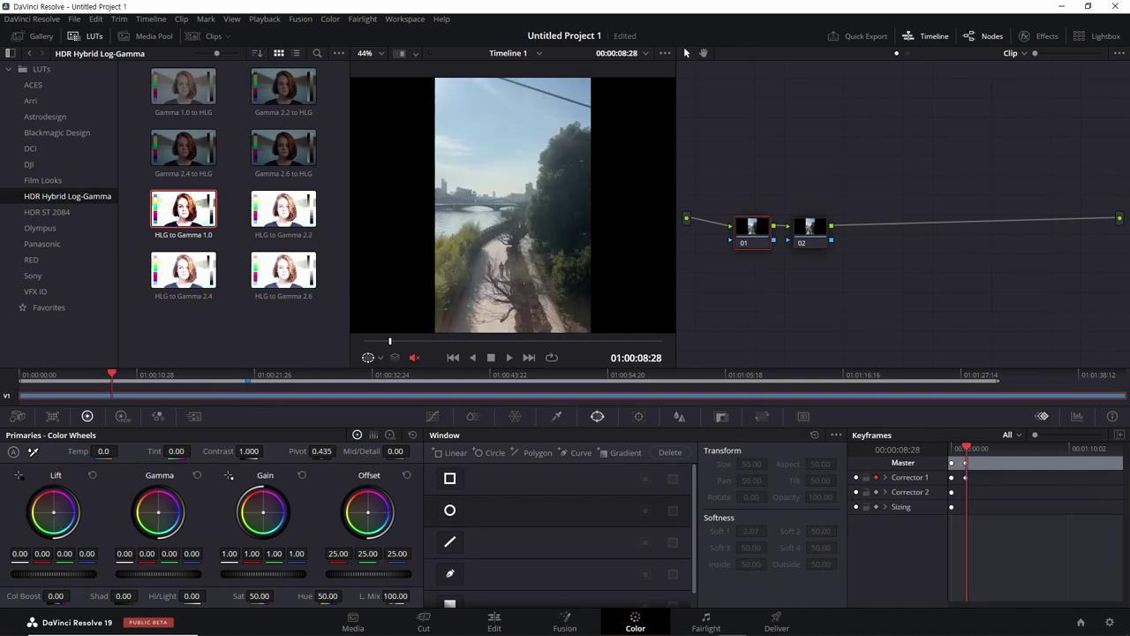
Add a dynamic keyframe around 19 seconds, shift Gamma toward blue, and play back.
{"action": "right_click", "coordinate": [984, 477]}
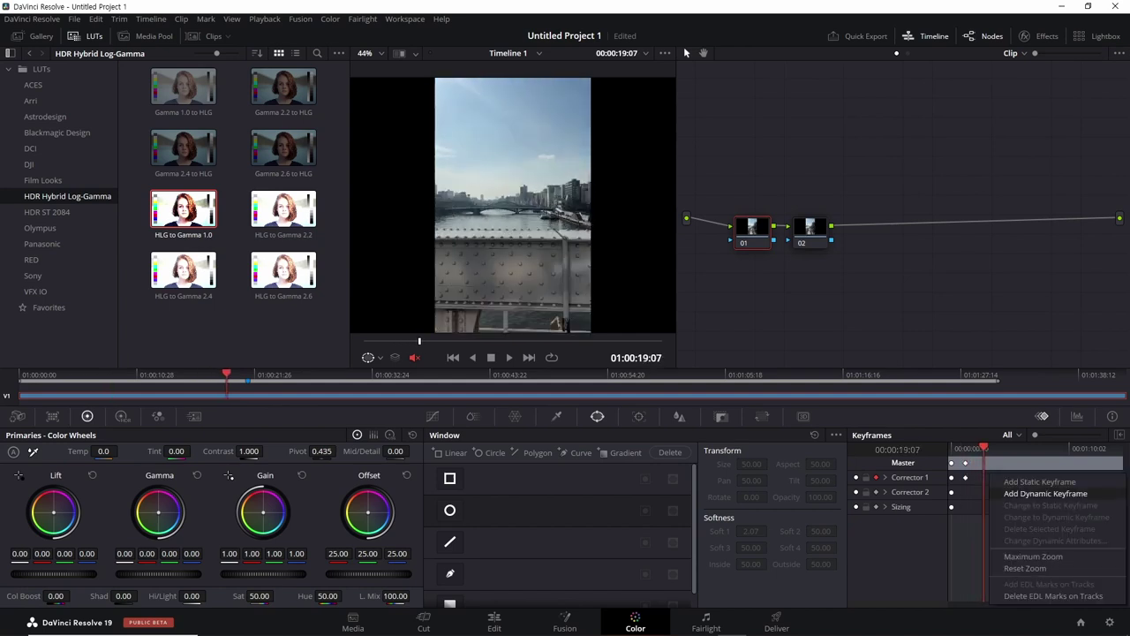
{"action": "left_click", "coordinate": [1028, 493]}
{"action": "left_click_drag", "start_coordinate": [983, 448], "coordinate": [972, 448]}
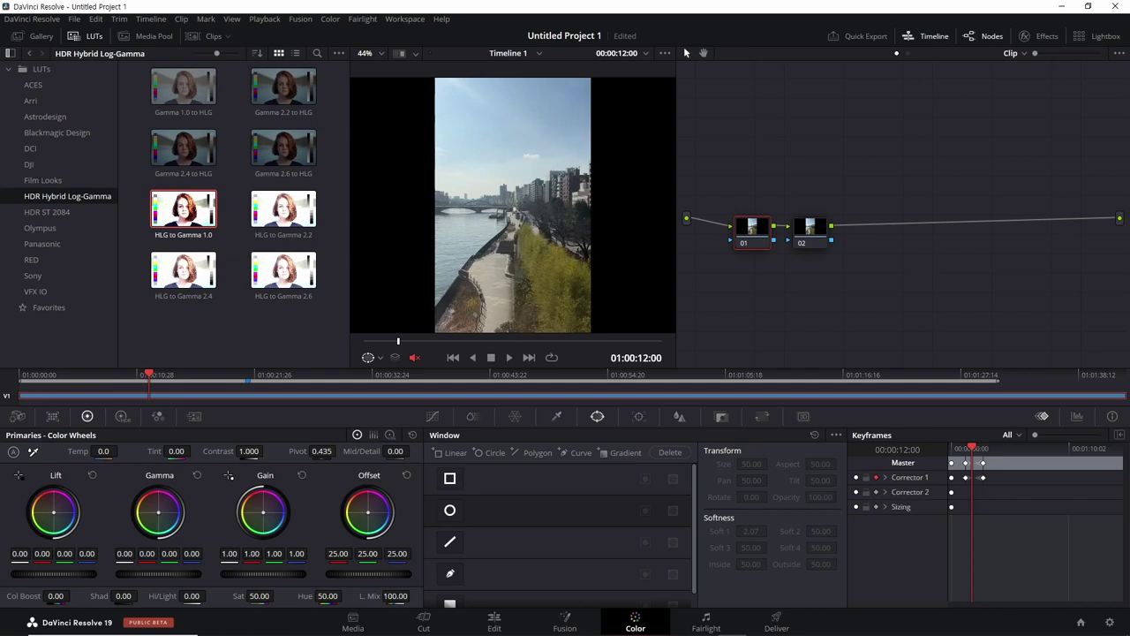
{"action": "left_click_drag", "start_coordinate": [159, 512], "coordinate": [180, 516]}
{"action": "key", "text": "space"}
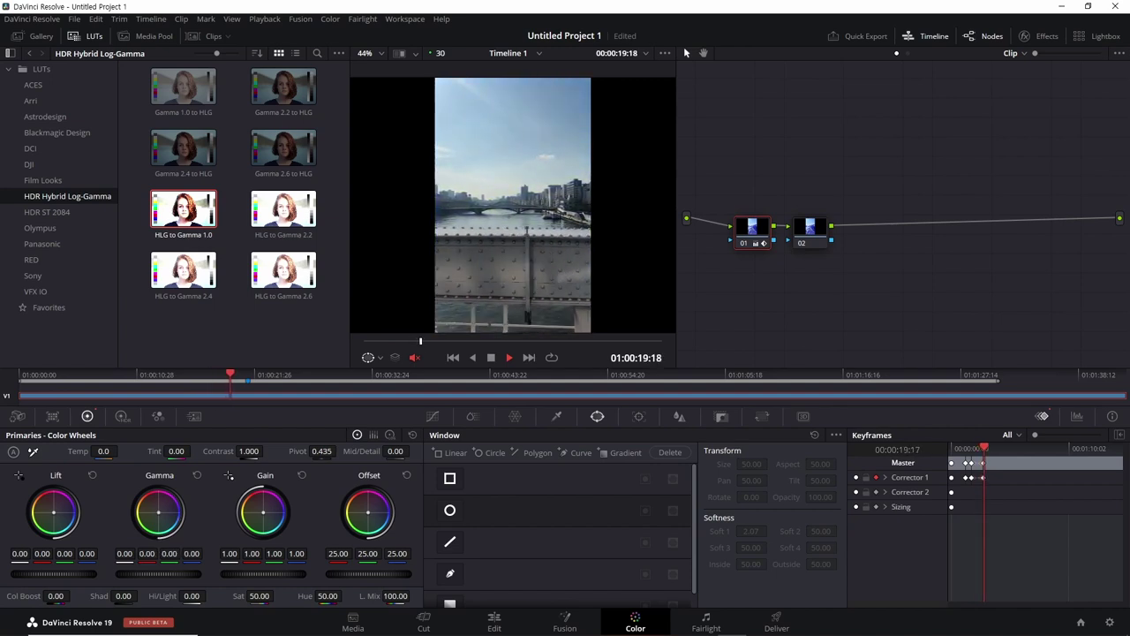
{"action": "key", "text": "space"}
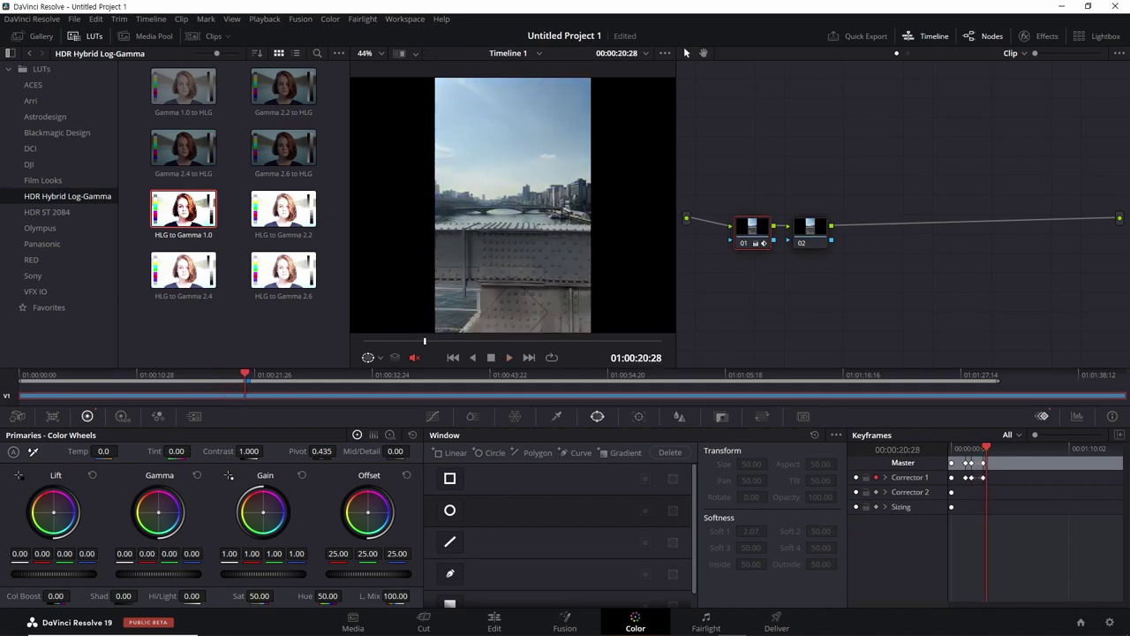
Delete the newly added keyframes and return to around 9 seconds.
{"action": "left_click_drag", "start_coordinate": [987, 481], "coordinate": [962, 459]}
{"action": "key", "text": "Delete"}
{"action": "left_click", "coordinate": [968, 481]}
Add static and dynamic keyframes near 9 seconds and boost Gain strongly toward blue.
{"action": "right_click", "coordinate": [982, 477]}
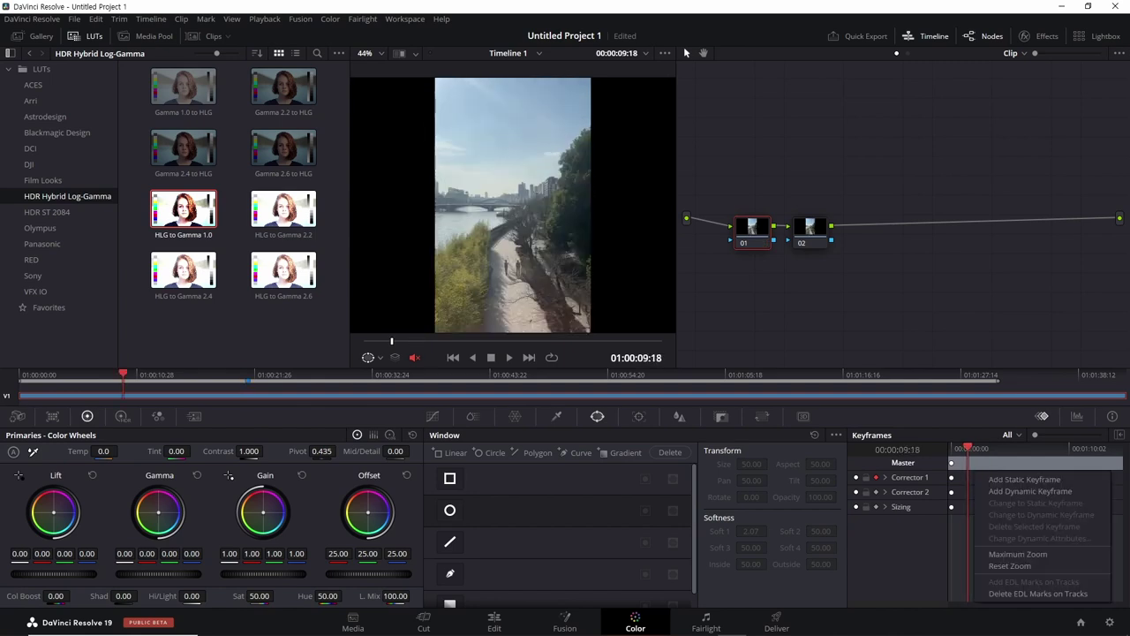
{"action": "left_click", "coordinate": [1024, 478]}
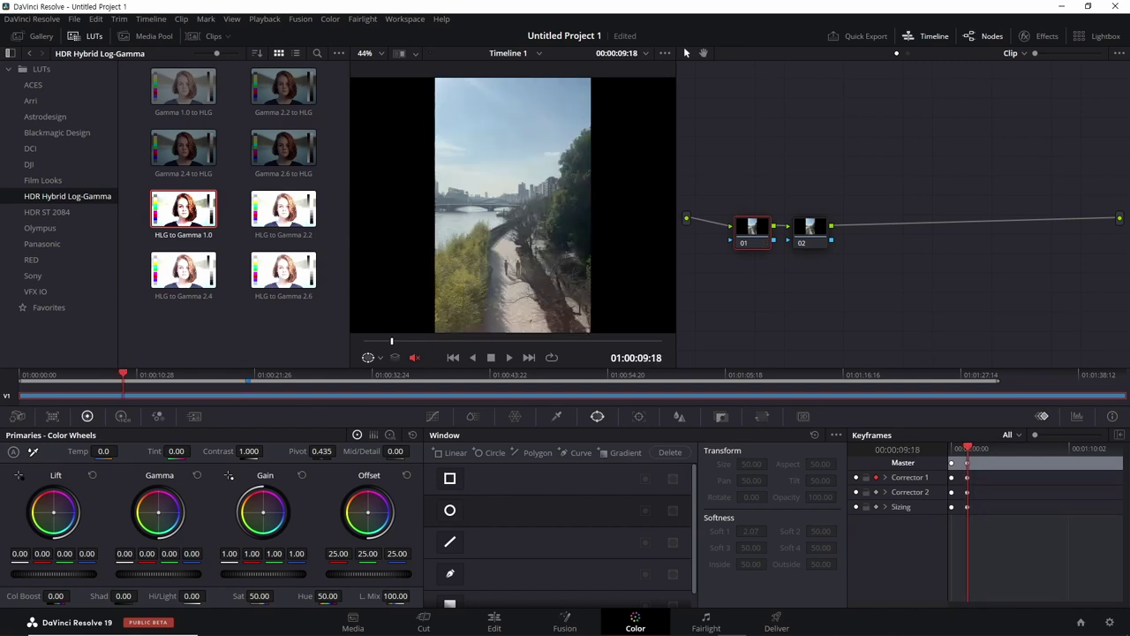
{"action": "right_click", "coordinate": [983, 477]}
{"action": "left_click", "coordinate": [1025, 485]}
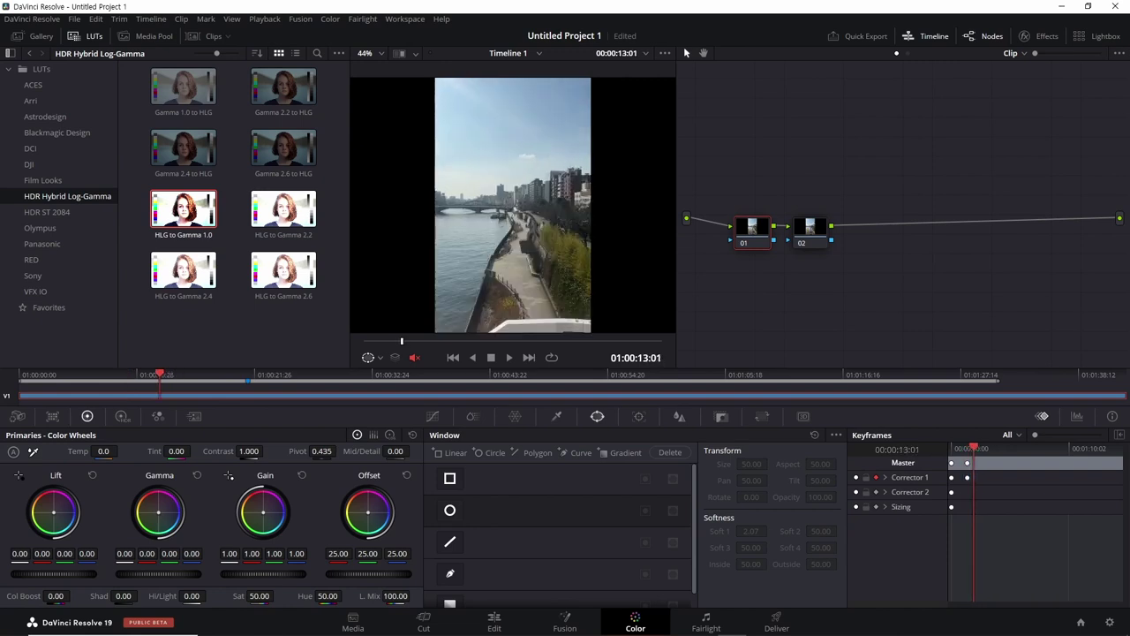
{"action": "left_click_drag", "start_coordinate": [263, 513], "coordinate": [279, 514]}
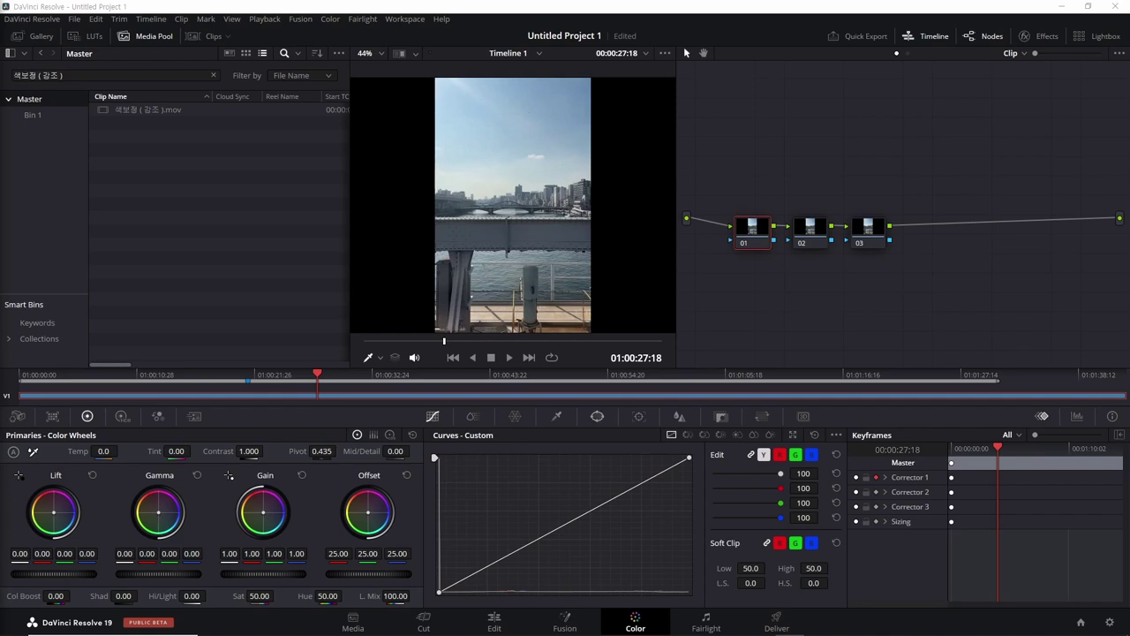
Add a rectangular window to node 01 and a circular window to node 02.
{"action": "left_click", "coordinate": [597, 416]}
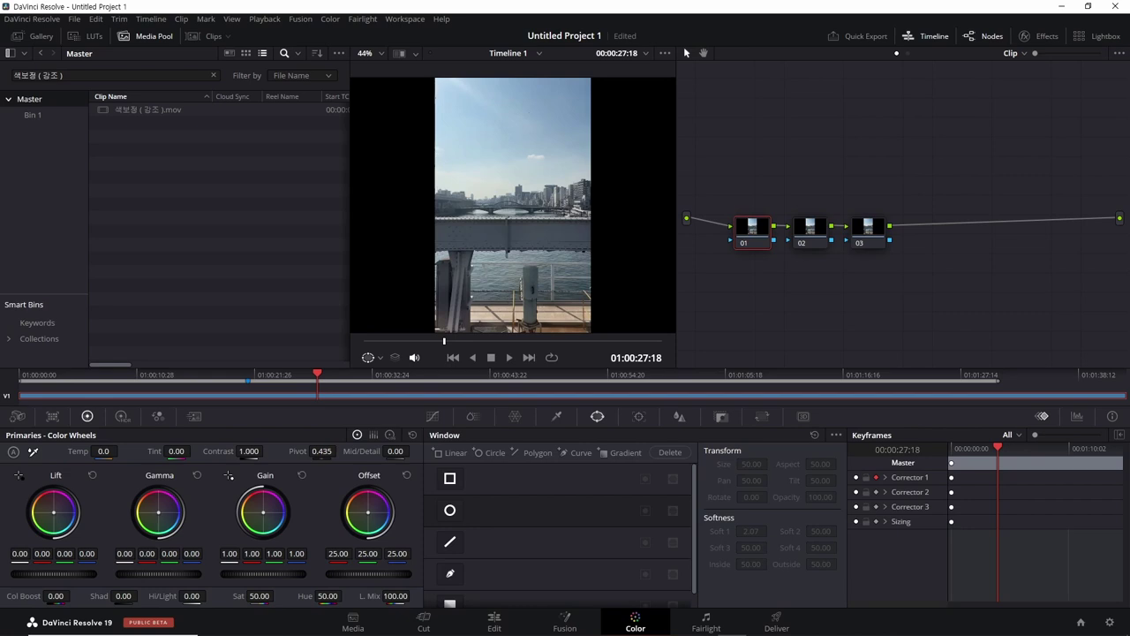
{"action": "left_click", "coordinate": [450, 478]}
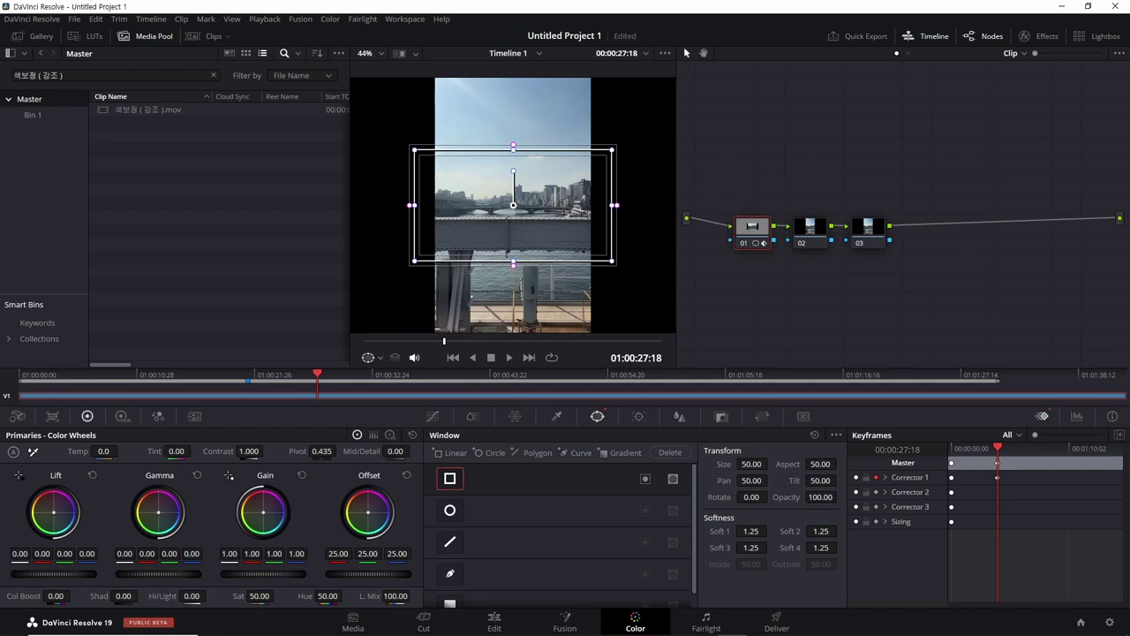
{"action": "left_click", "coordinate": [810, 228]}
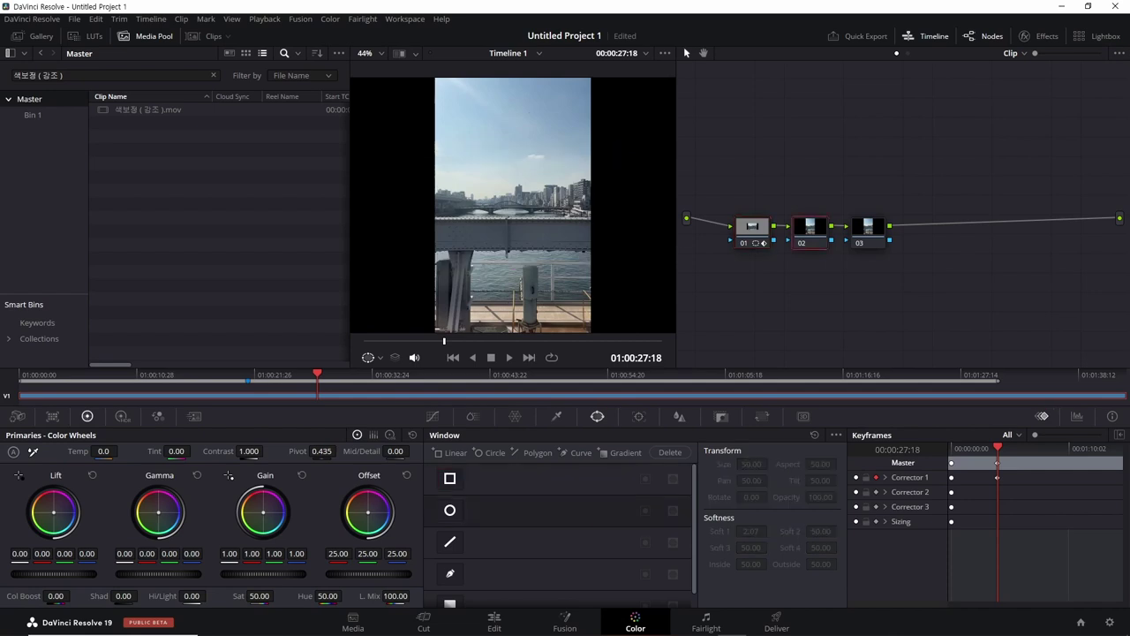
{"action": "left_click", "coordinate": [450, 509]}
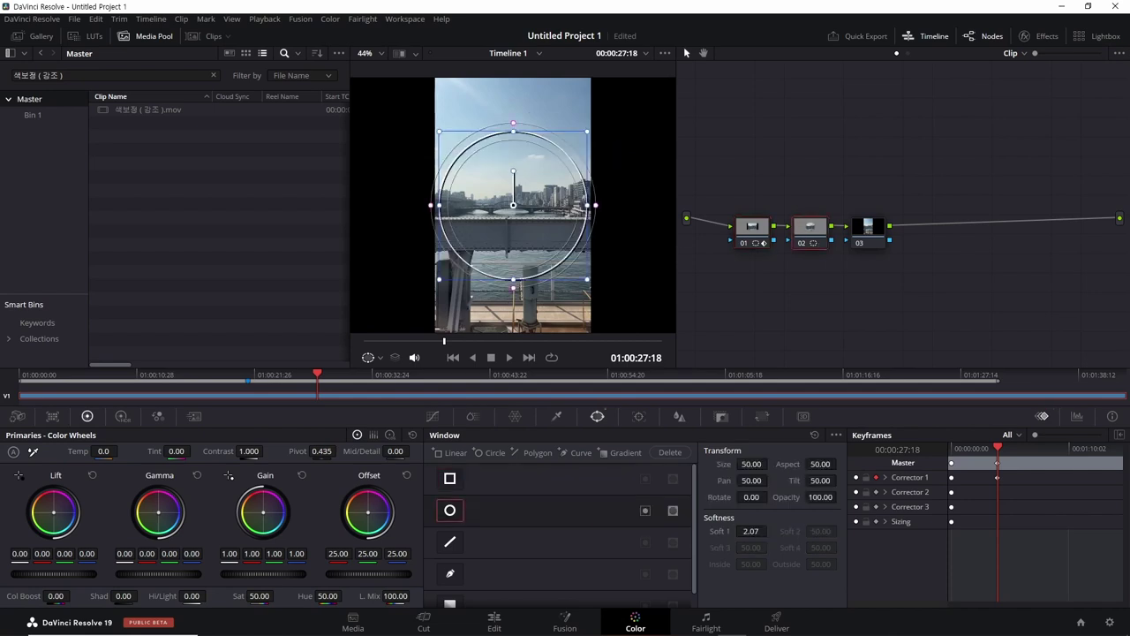
Draw a four-point polygon window on node 03 and bring up the Effects library.
{"action": "left_click", "coordinate": [867, 228]}
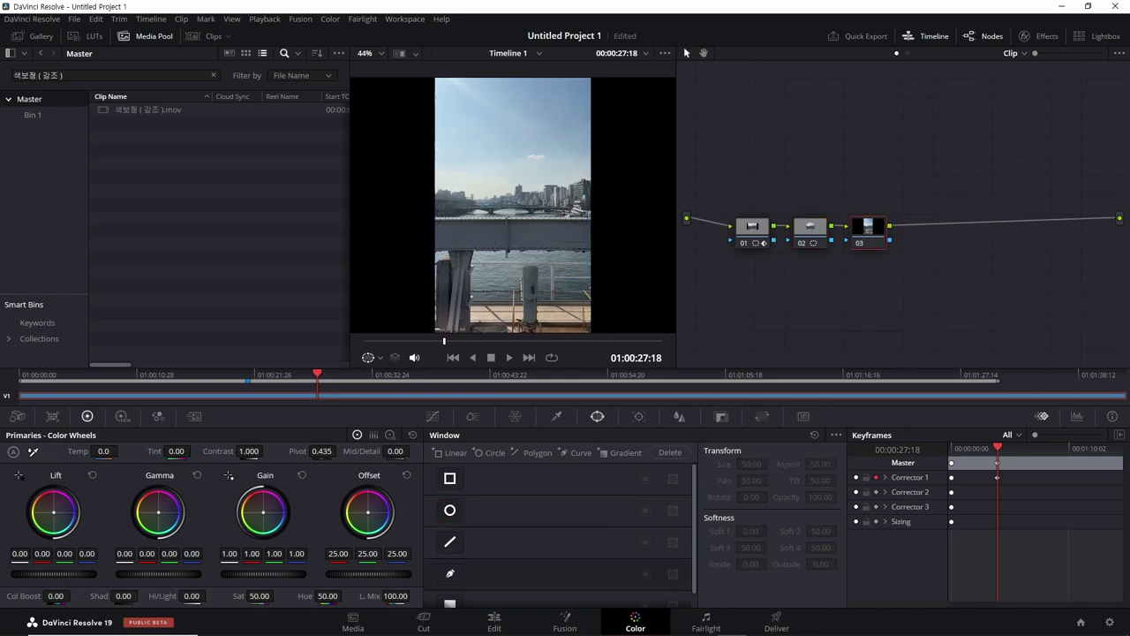
{"action": "left_click", "coordinate": [450, 573]}
{"action": "left_click", "coordinate": [453, 214]}
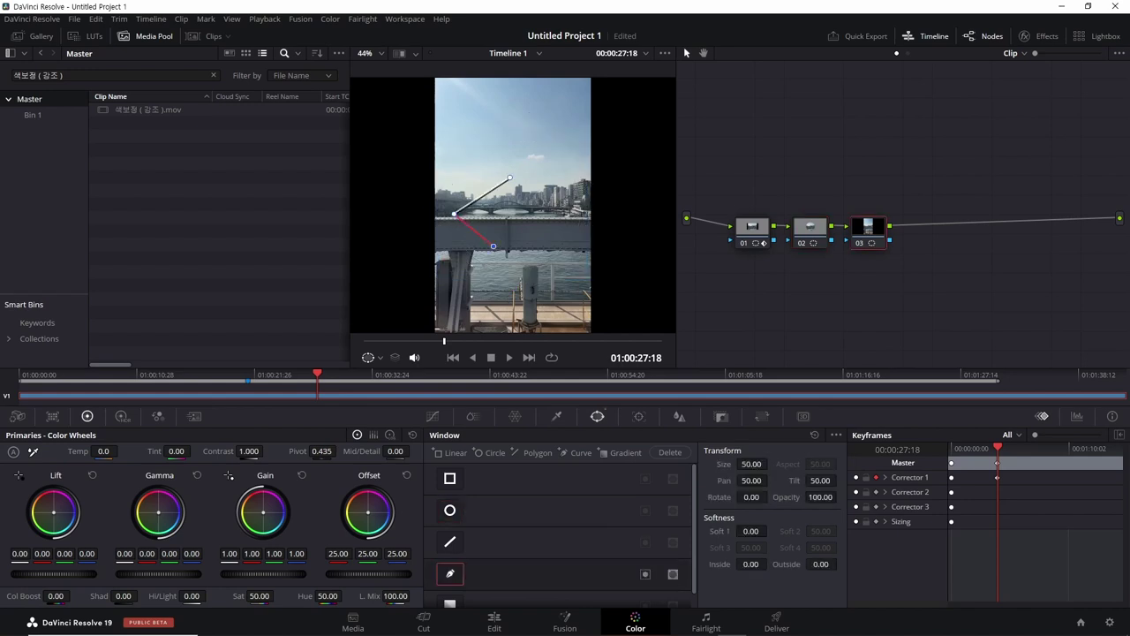
{"action": "left_click", "coordinate": [493, 246]}
{"action": "left_click", "coordinate": [543, 232]}
{"action": "left_click", "coordinate": [510, 178]}
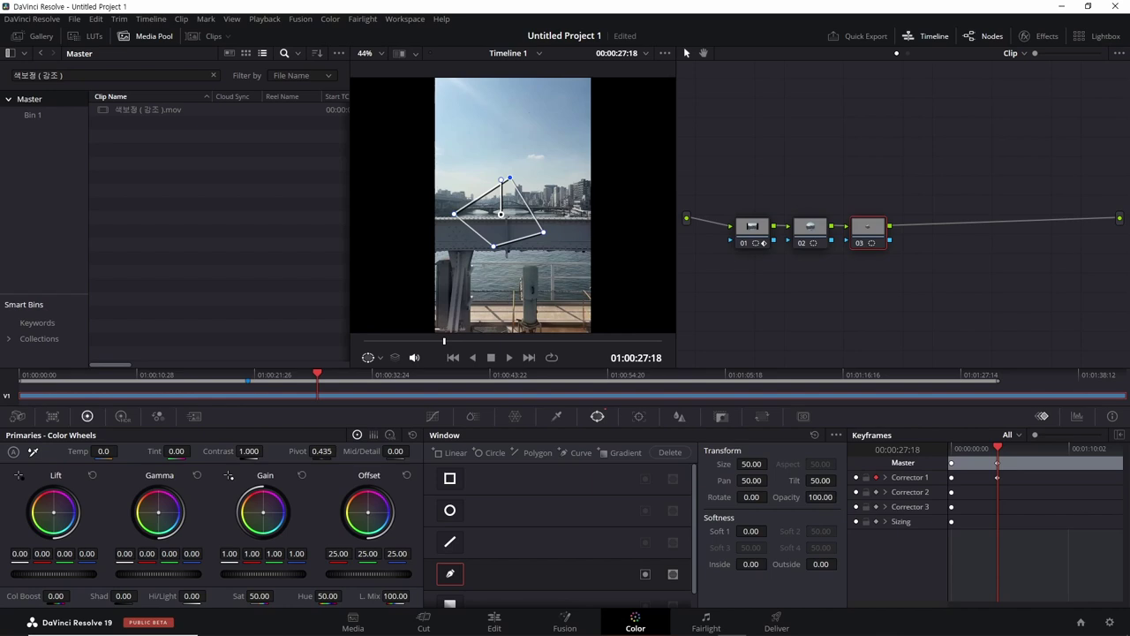
{"action": "left_click", "coordinate": [1025, 36]}
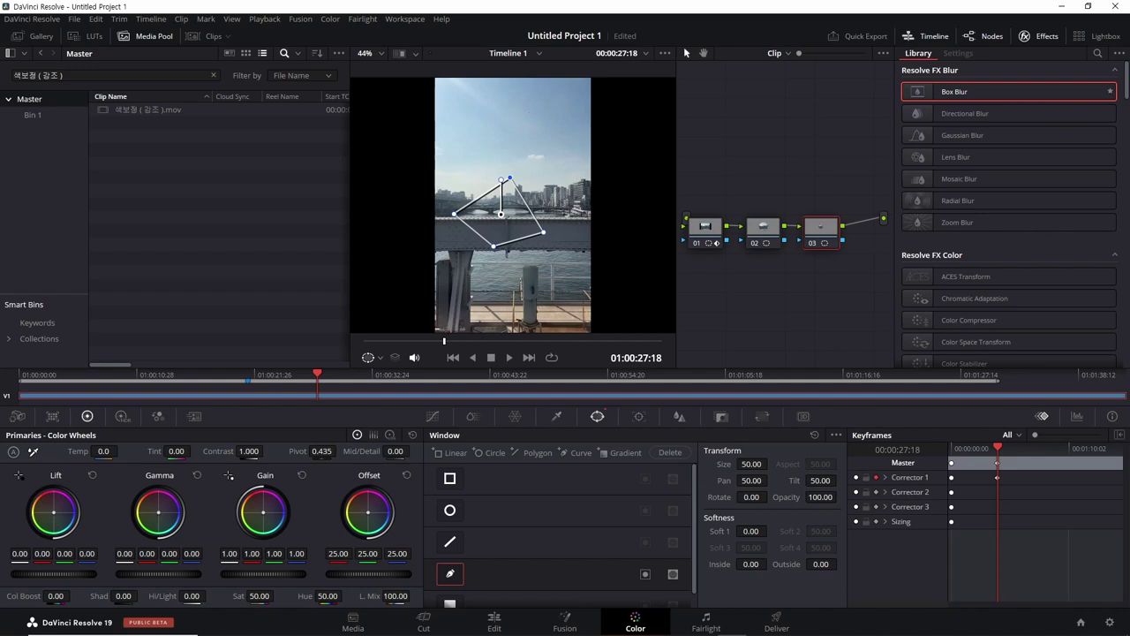
Apply Box Blur to node 03 and tint node 02's circular window blue via Lift.
{"action": "double_click", "coordinate": [953, 91]}
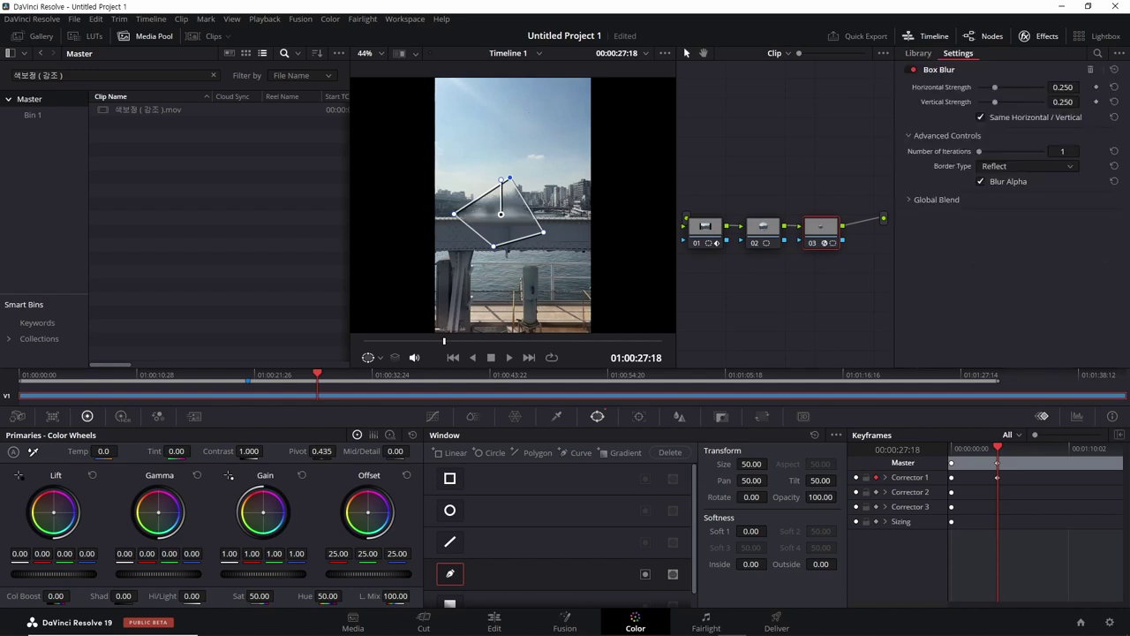
{"action": "left_click", "coordinate": [87, 37]}
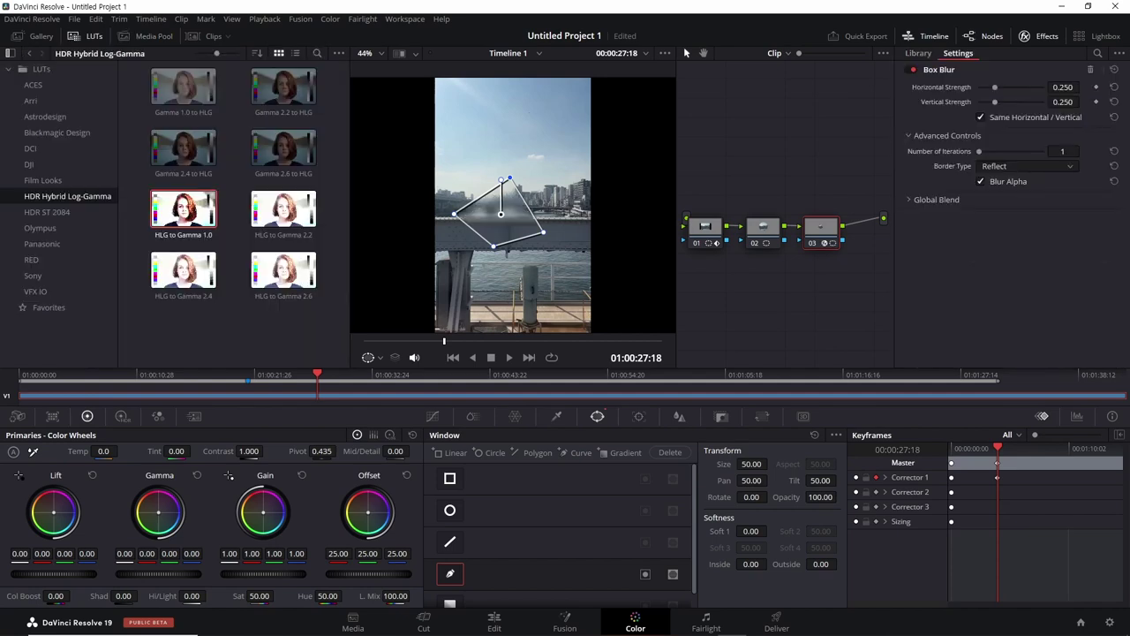
{"action": "left_click", "coordinate": [705, 227]}
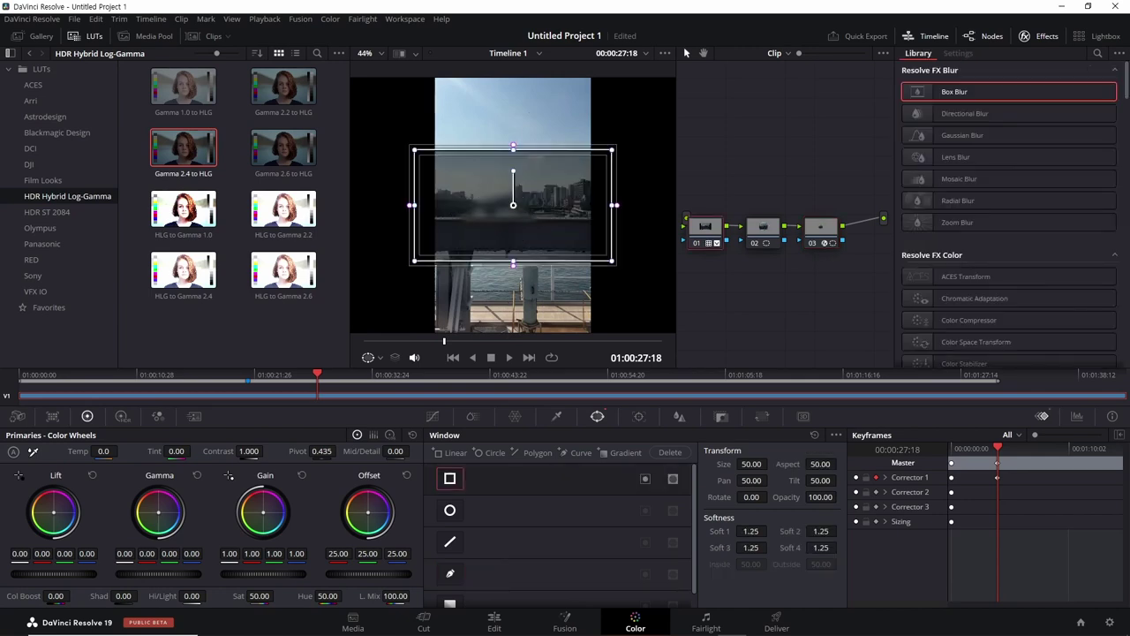
{"action": "left_click", "coordinate": [763, 227]}
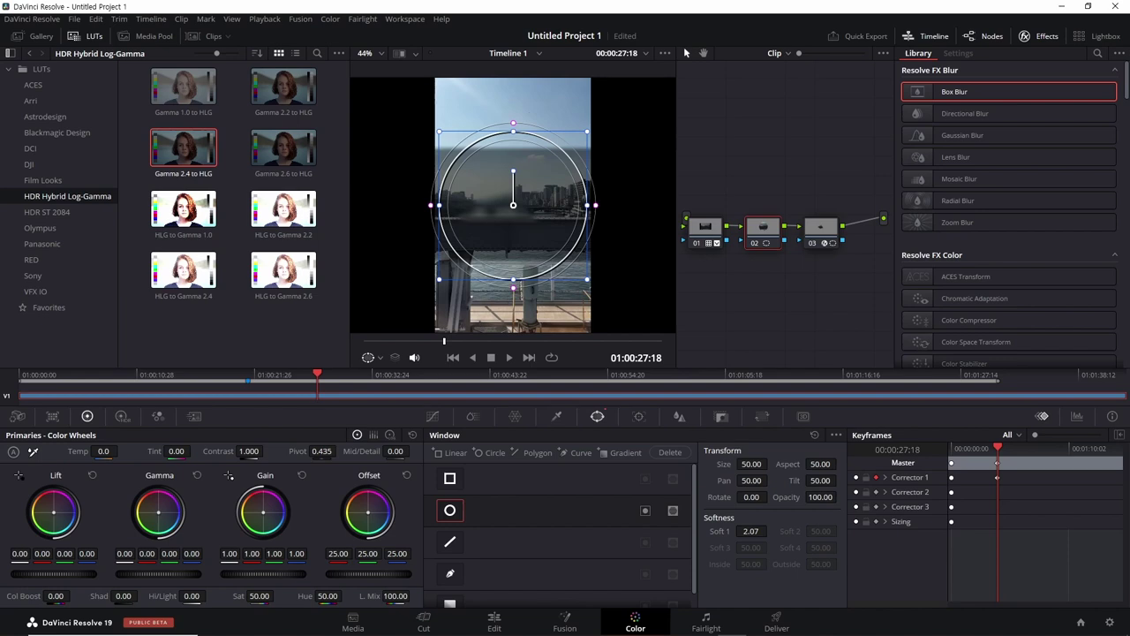
{"action": "left_click_drag", "start_coordinate": [54, 512], "coordinate": [75, 514]}
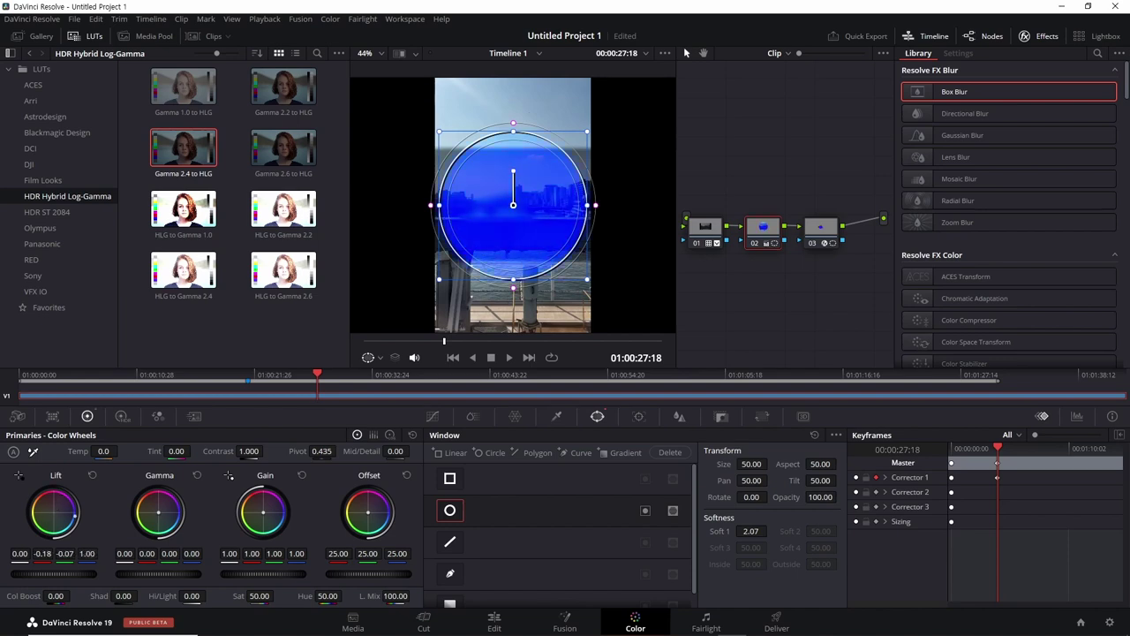